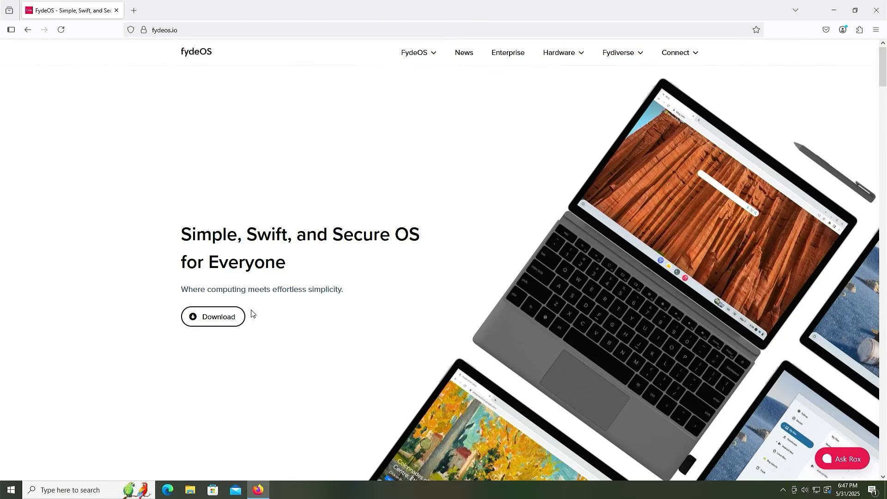
Step: Open the FydeOS for PC download page and choose the AMD Graphics edition
left_click(228, 319)
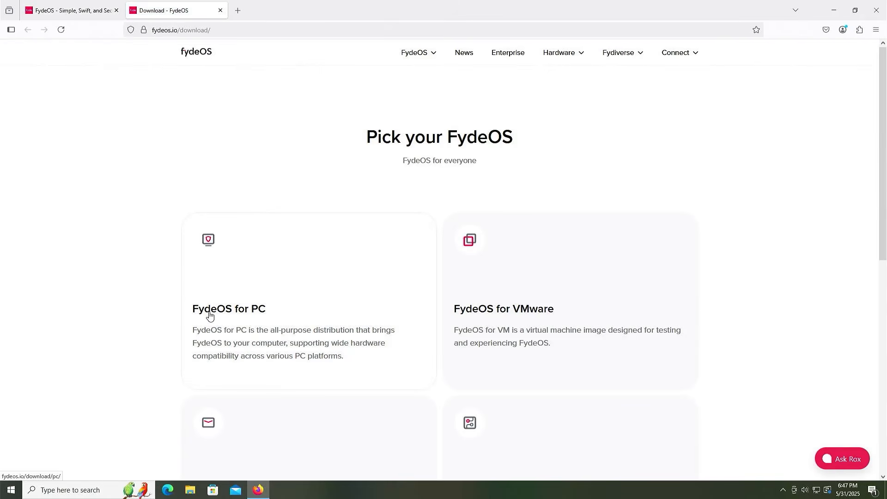
left_click(212, 257)
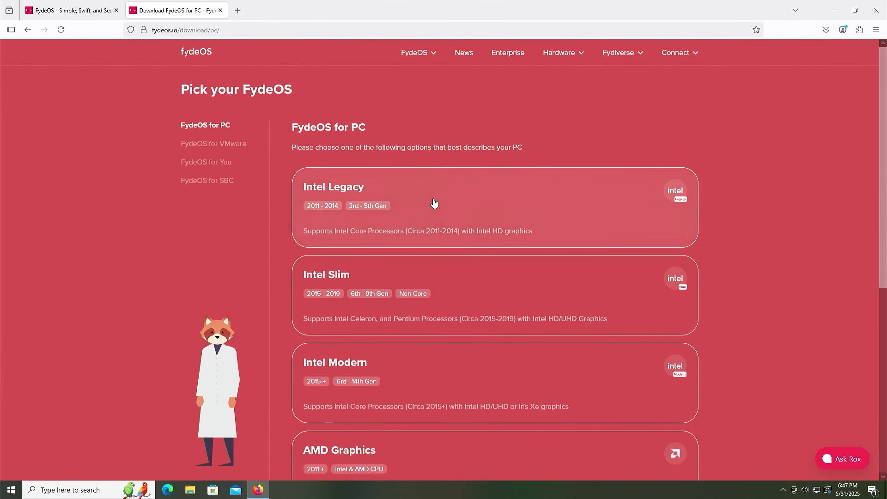
scroll(396, 311, "down", 1)
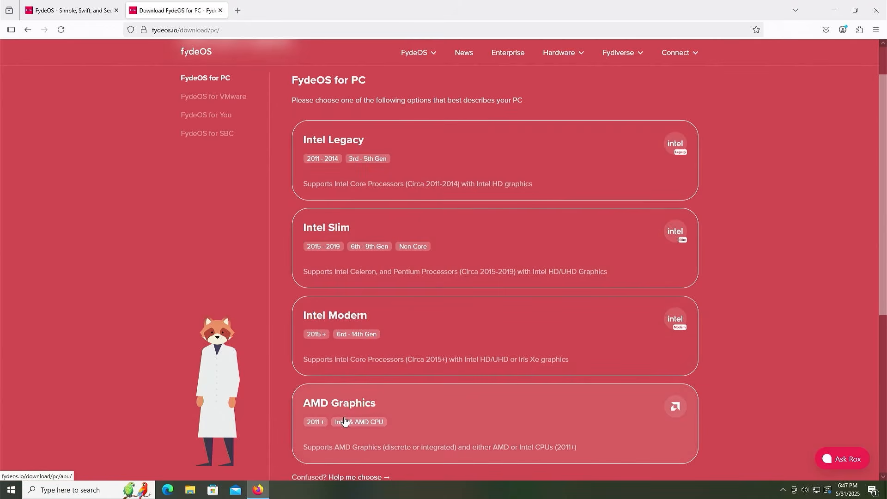
left_click(373, 410)
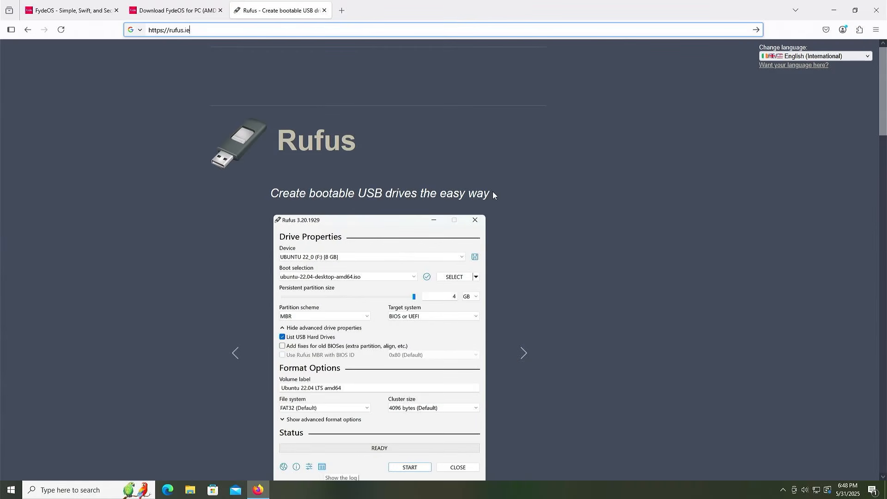
Step: Download the portable build rufus-4.7p.exe from the latest Rufus releases and show all downloads
scroll(493, 191, "down", 5)
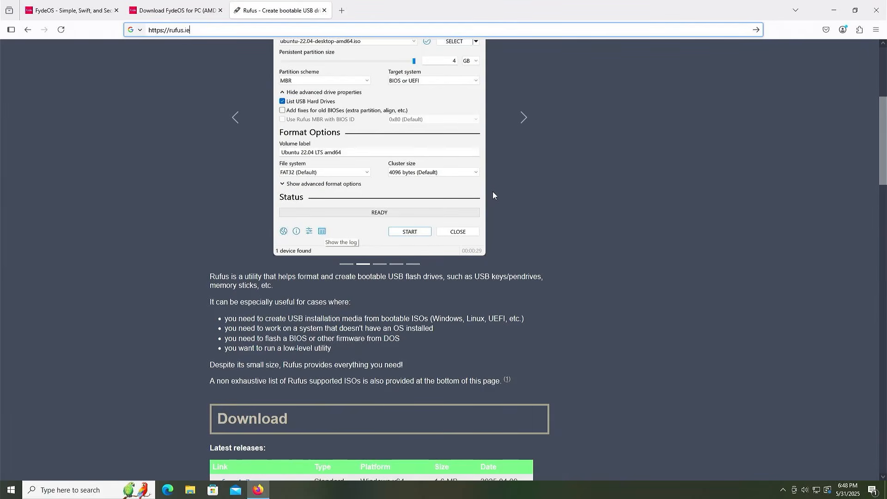
scroll(492, 191, "down", 4)
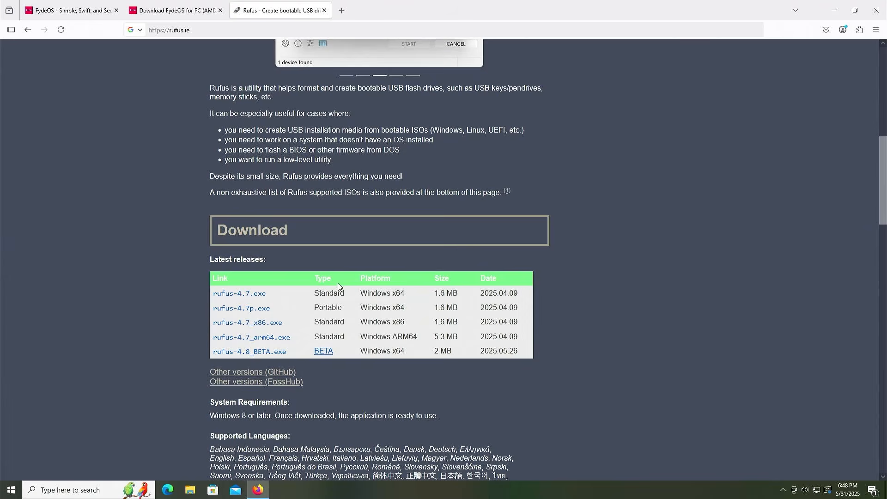
left_click(244, 311)
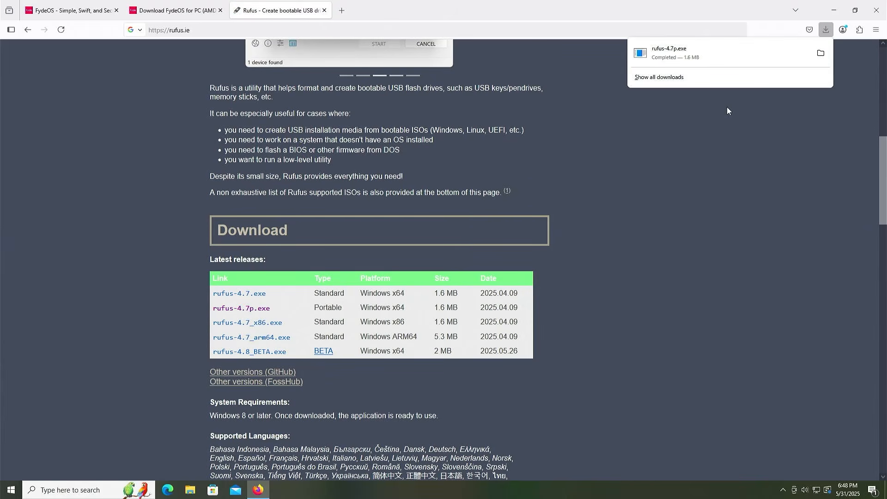
left_click(660, 78)
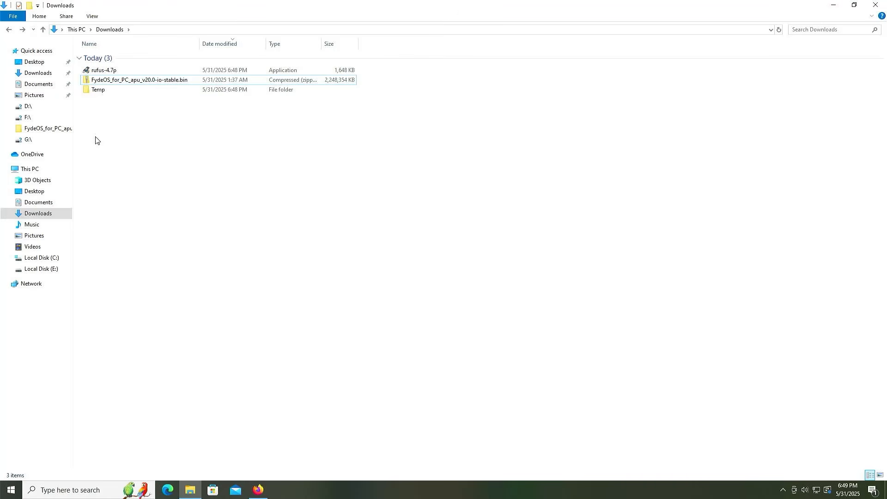
Step: Extract the FydeOS_for_PC_apu_v20.0-io-stable.bin archive into its default folder in Downloads, showing the extracted files when complete
left_click(119, 82)
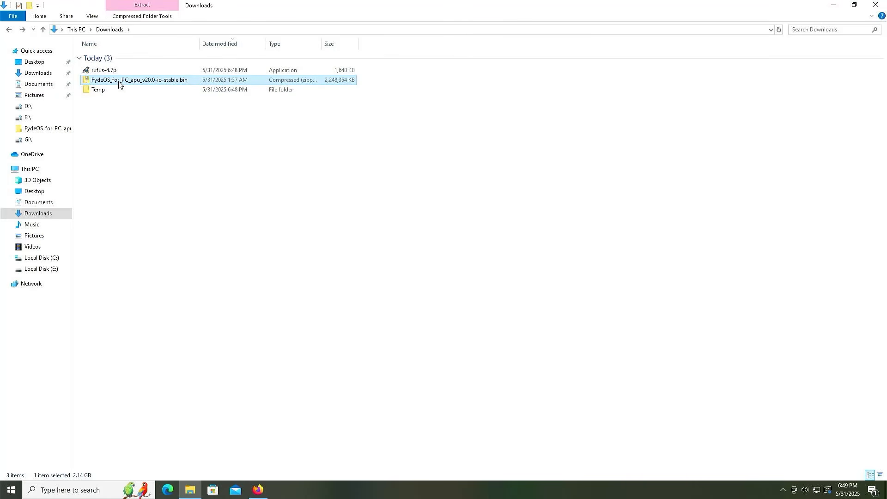
right_click(118, 83)
left_click(144, 113)
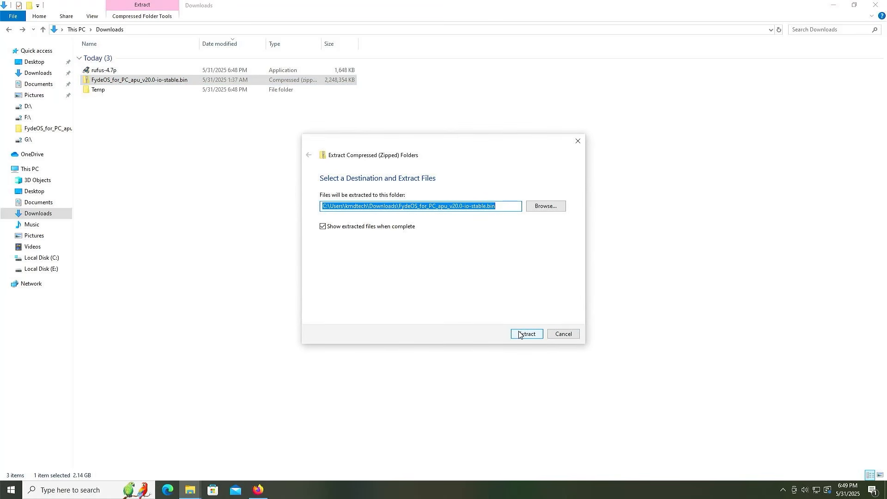
left_click(526, 334)
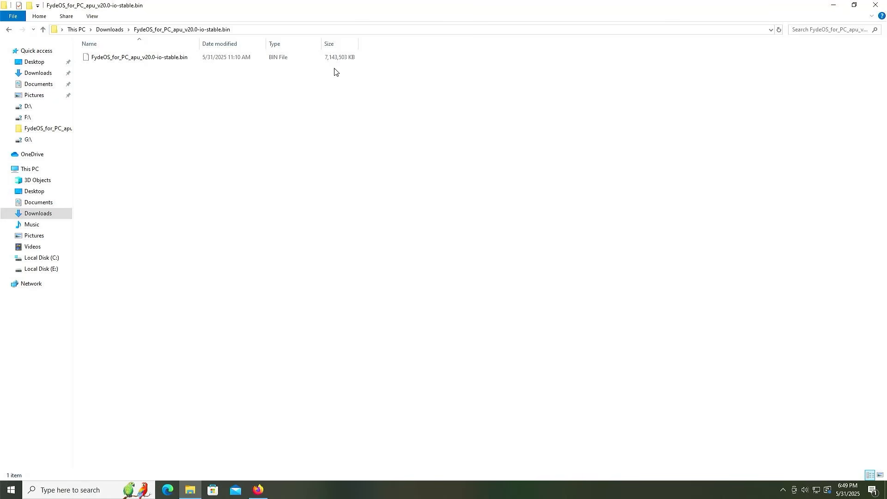
Step: Return to the Downloads folder and launch rufus-4.7p, allowing it to make changes to the device and check for updates online
key("alt+Left")
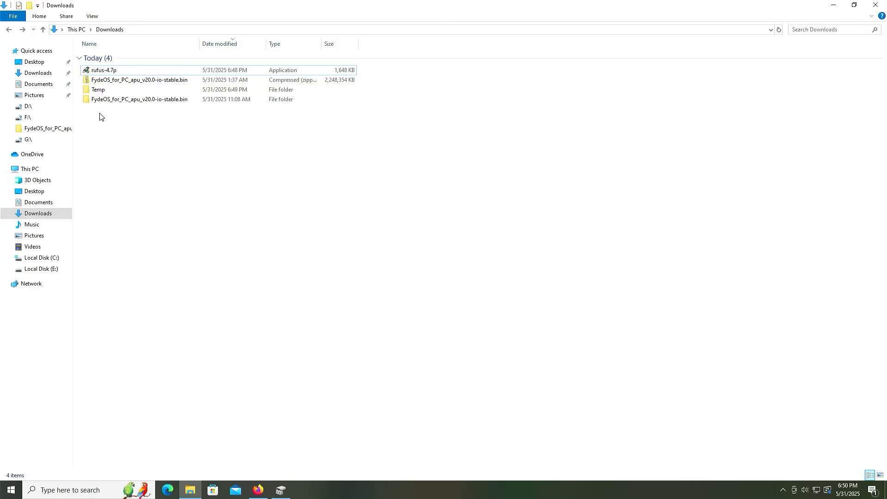
double_click(107, 70)
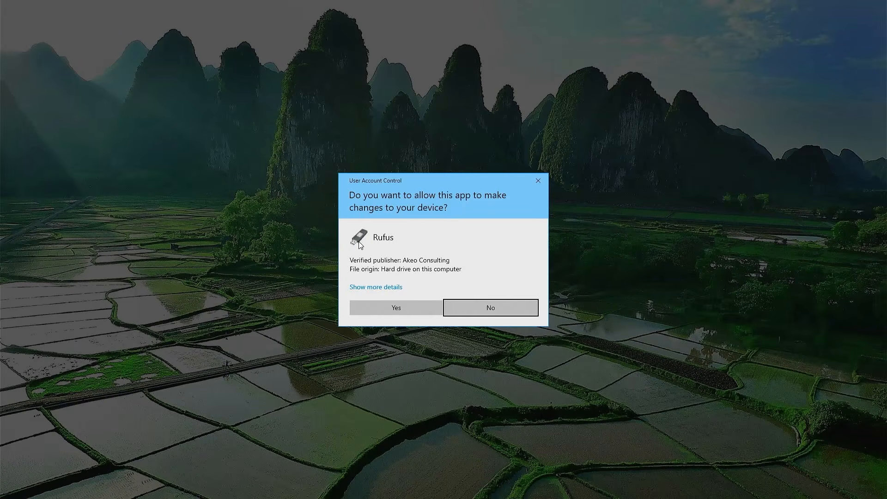
left_click(399, 313)
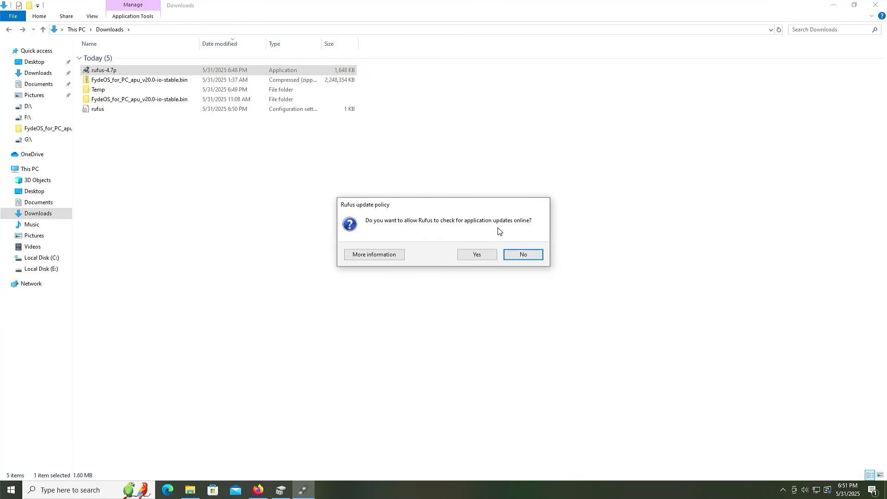
left_click(483, 254)
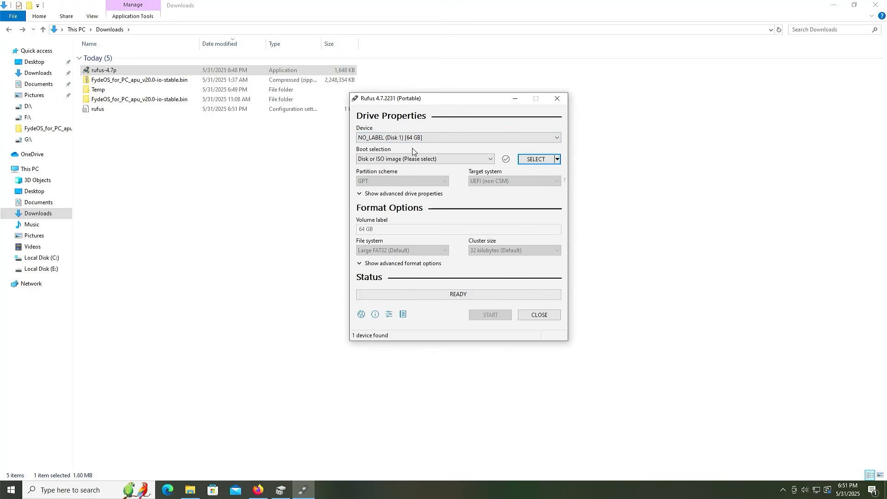
Step: Select the extracted FydeOS_for_PC_apu_v20.0-io-stable.bin file as the Rufus boot image, with the file filter set to All files
left_click(534, 162)
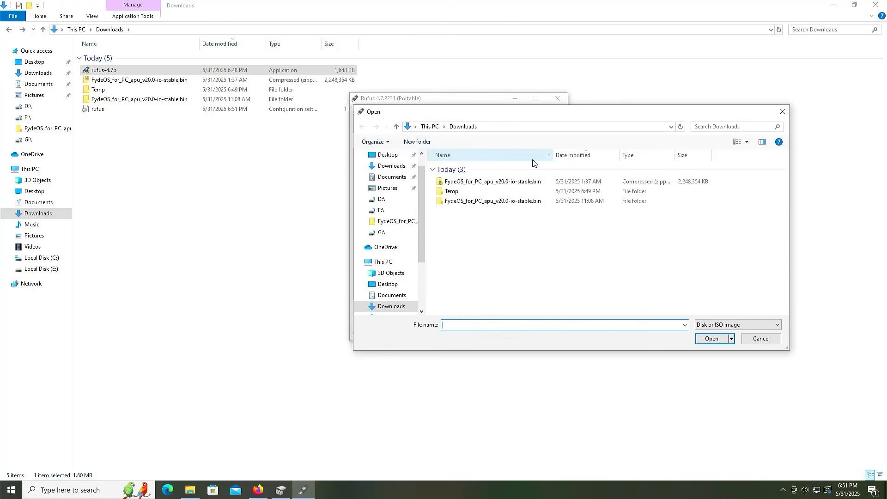
double_click(453, 202)
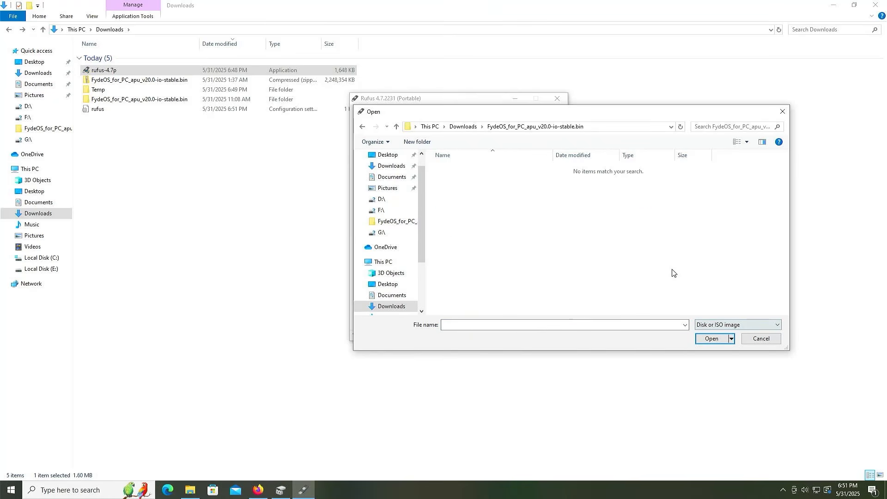
left_click(711, 325)
left_click(711, 342)
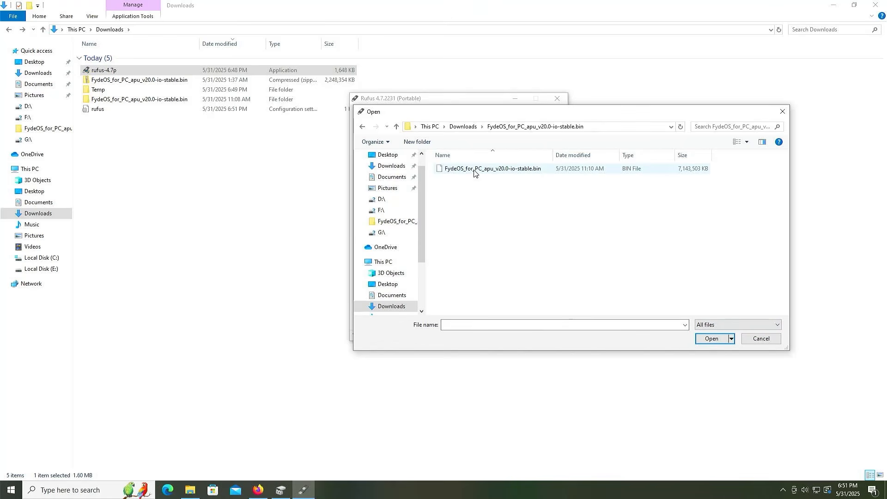
double_click(475, 169)
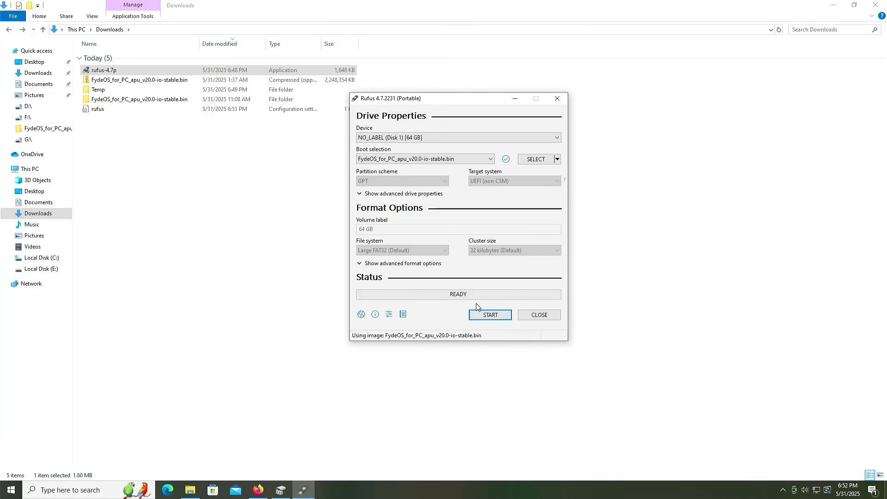
Step: Write the FydeOS image to the 64 GB USB drive, accepting the data erasure, and close Rufus
left_click(490, 315)
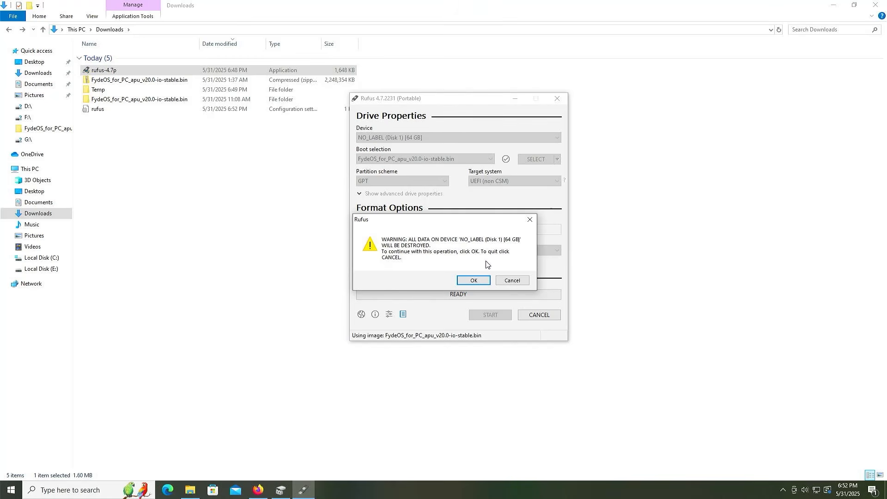
left_click(463, 282)
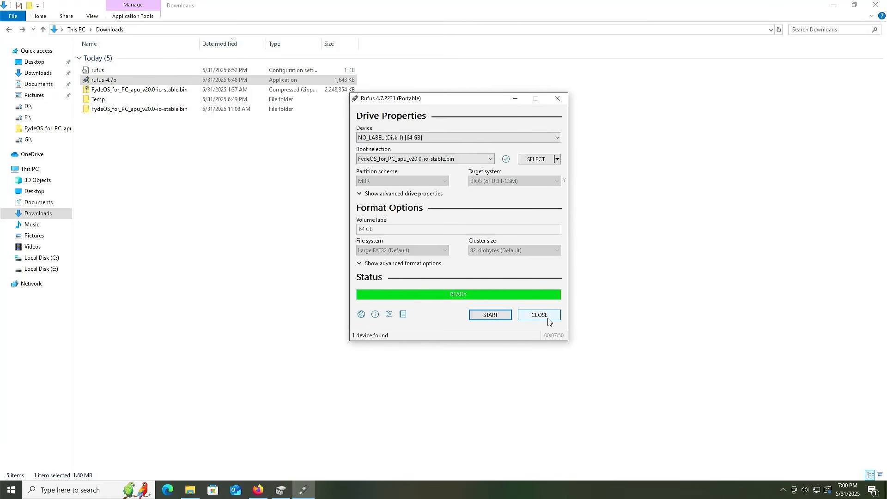
left_click(548, 319)
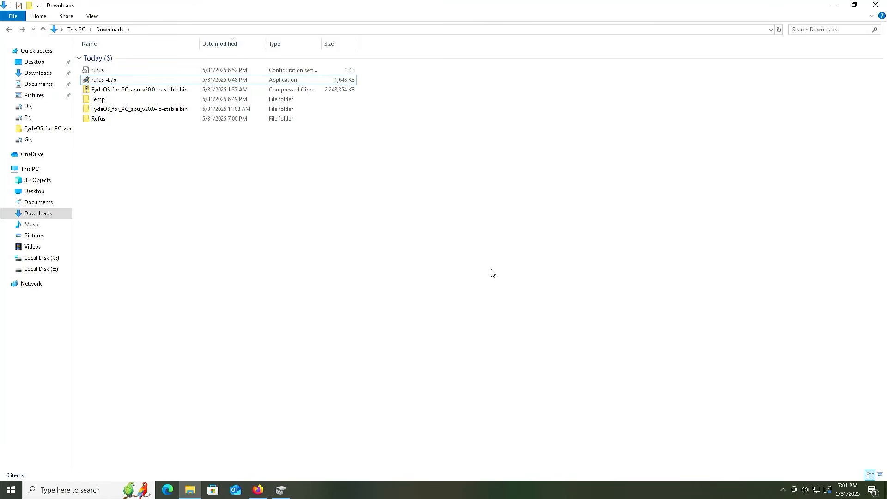
Step: Search Windows for "disk management", open Disk Management and check Disk 0 and Disk 1
key("super")
type("disk")
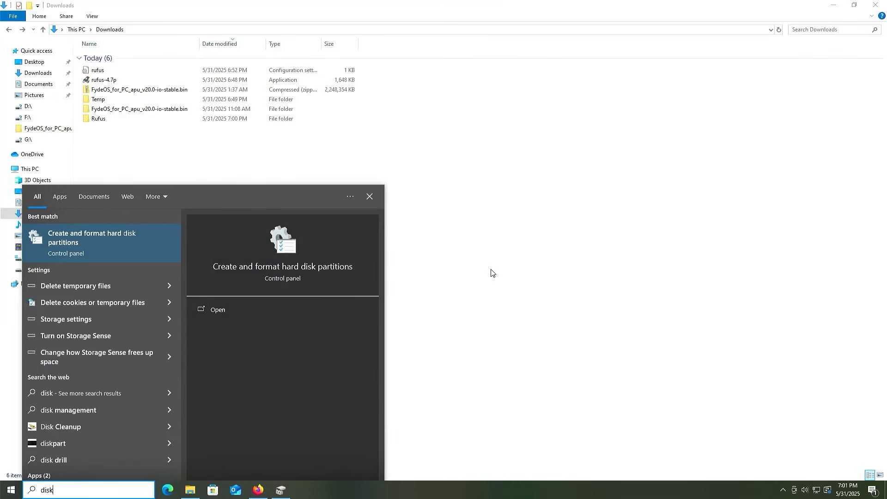
type(" management")
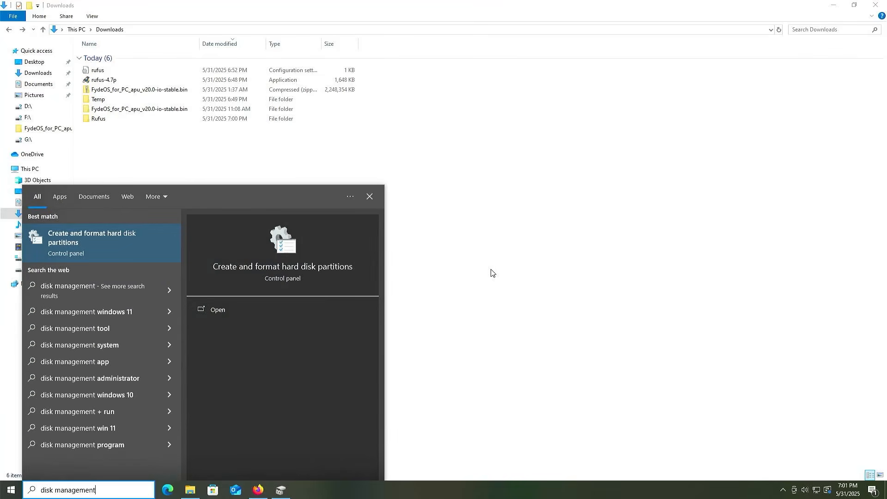
key("Return")
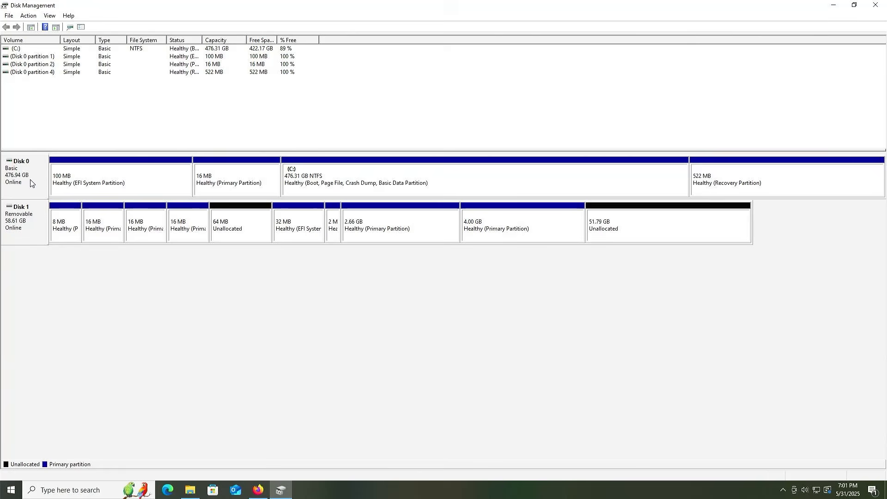
left_click(30, 180)
left_click(28, 216)
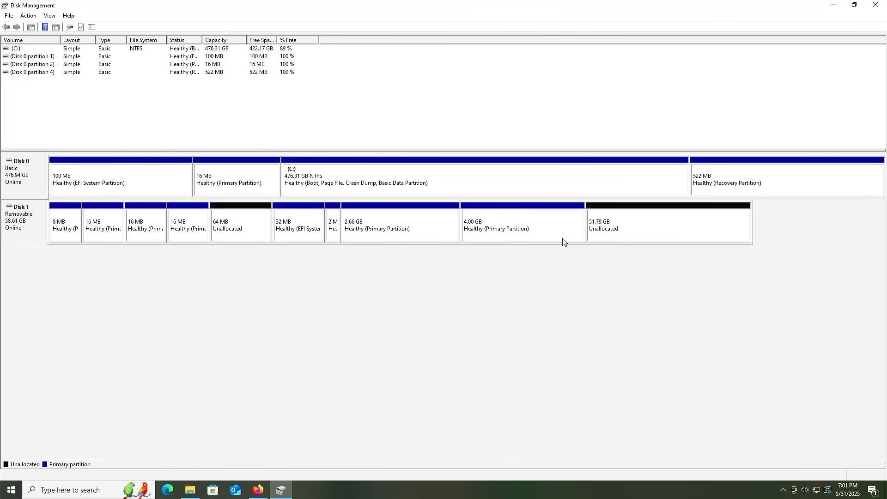
Step: Shrink the C: volume on Disk 0 by 50000 MB
left_click(337, 186)
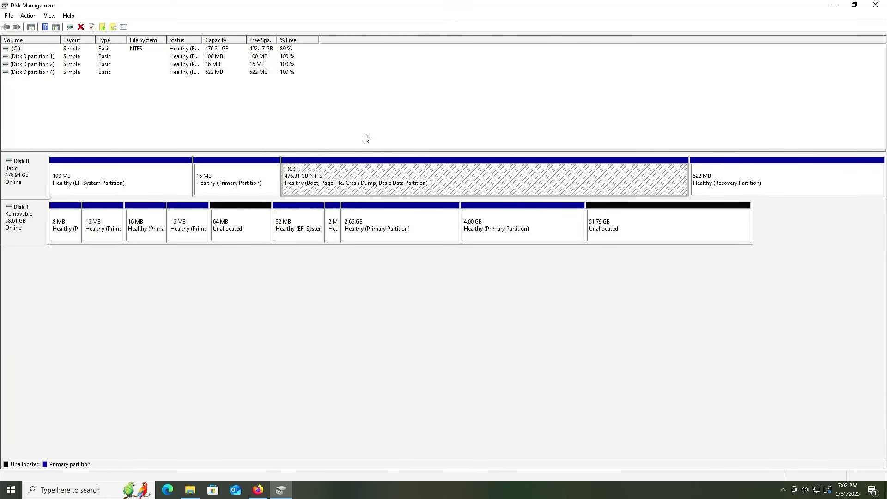
right_click(385, 180)
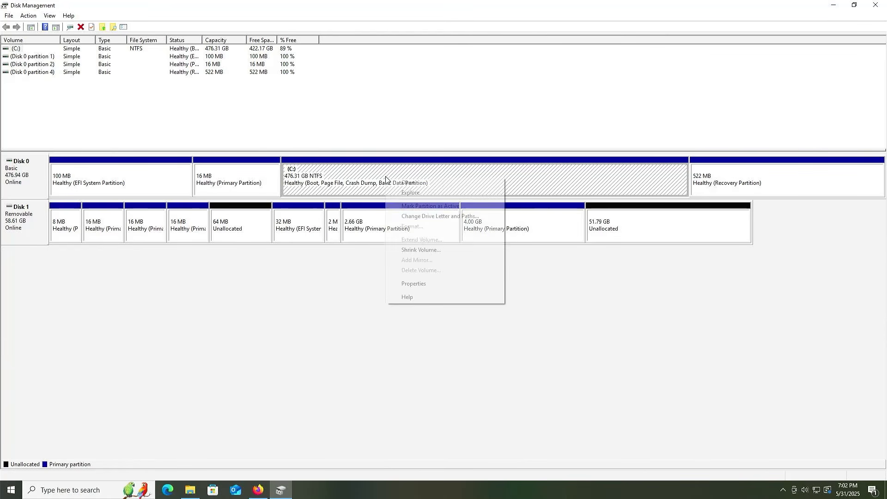
left_click(435, 251)
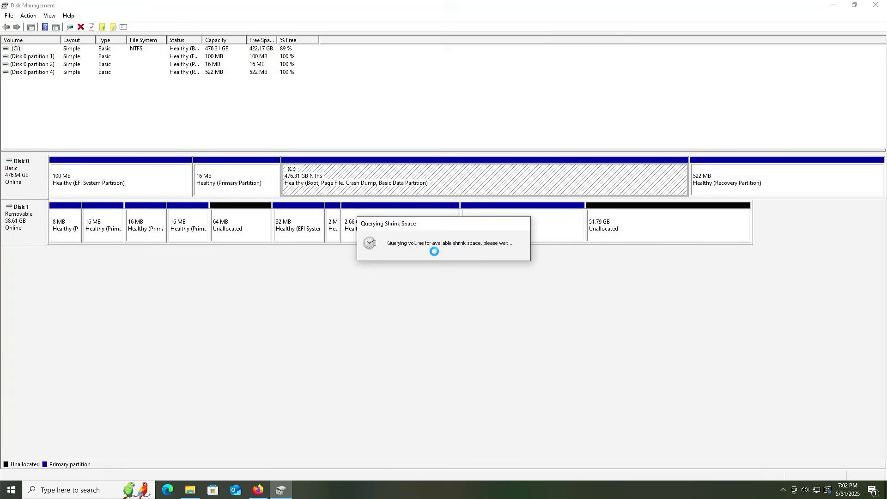
type("50000")
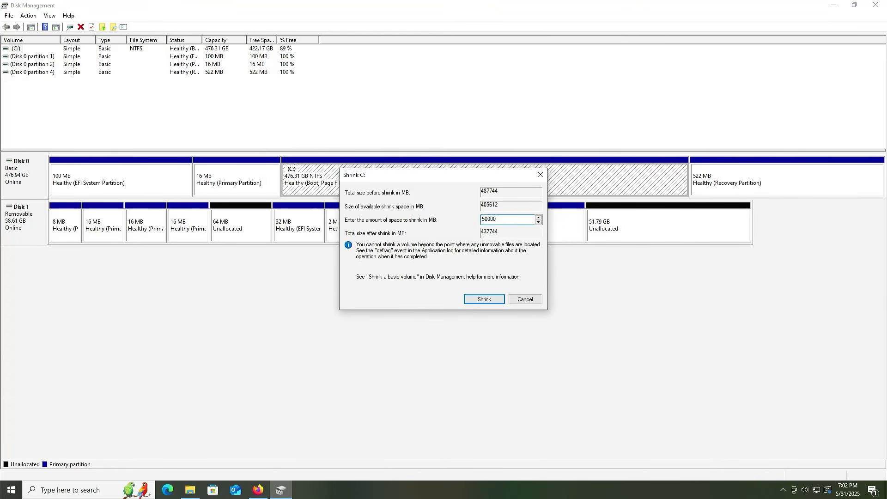
key("Return")
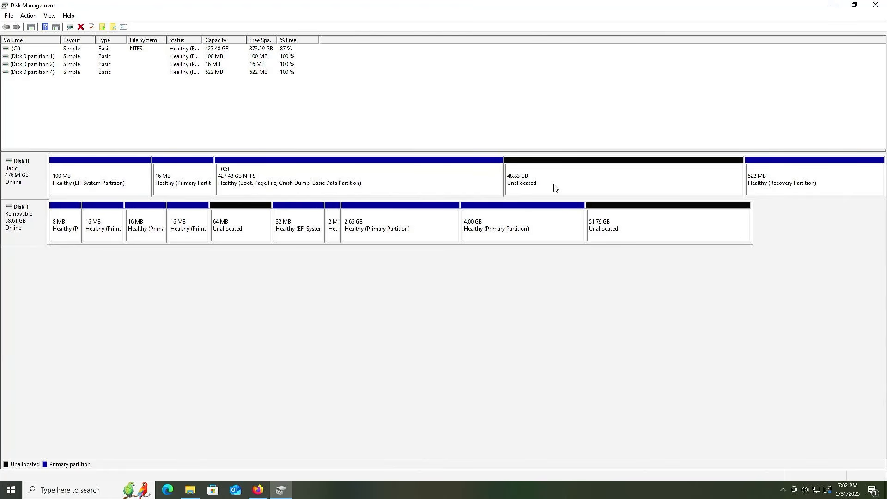
Step: Start a new simple volume of 1024 MB in the unallocated space on Disk 0, keeping the suggested drive letter
left_click(555, 187)
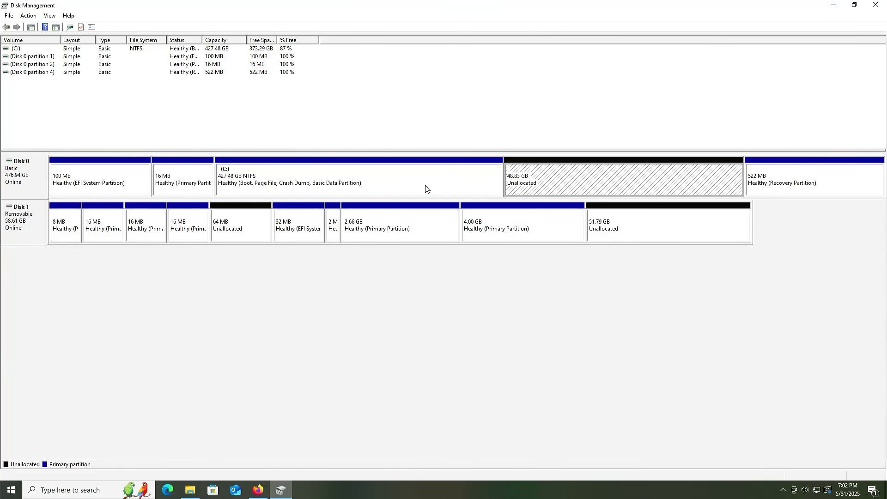
left_click(134, 185)
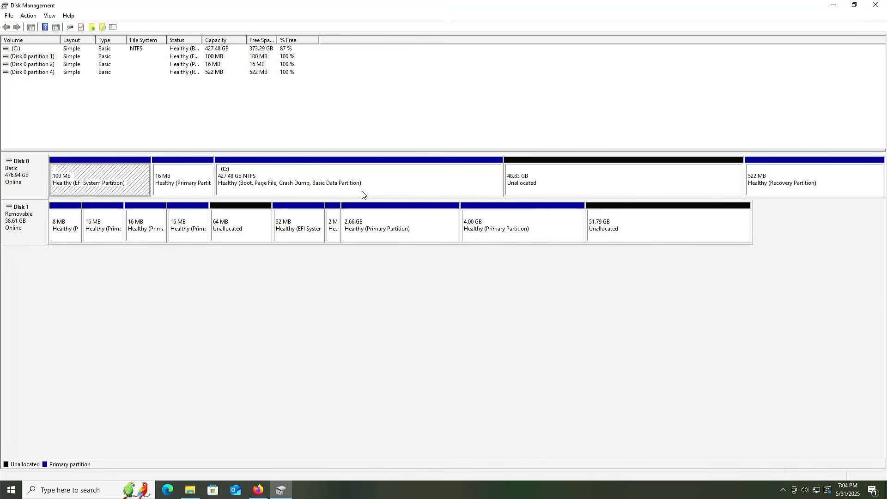
left_click(553, 182)
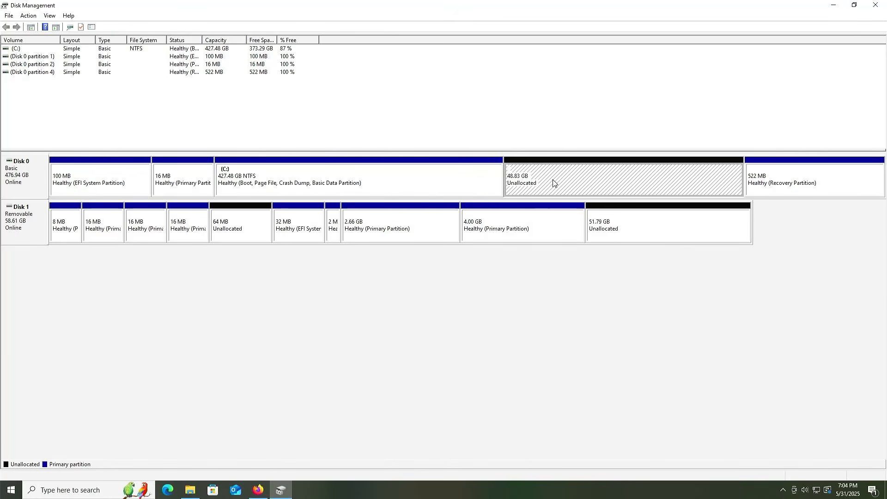
right_click(553, 182)
left_click(569, 185)
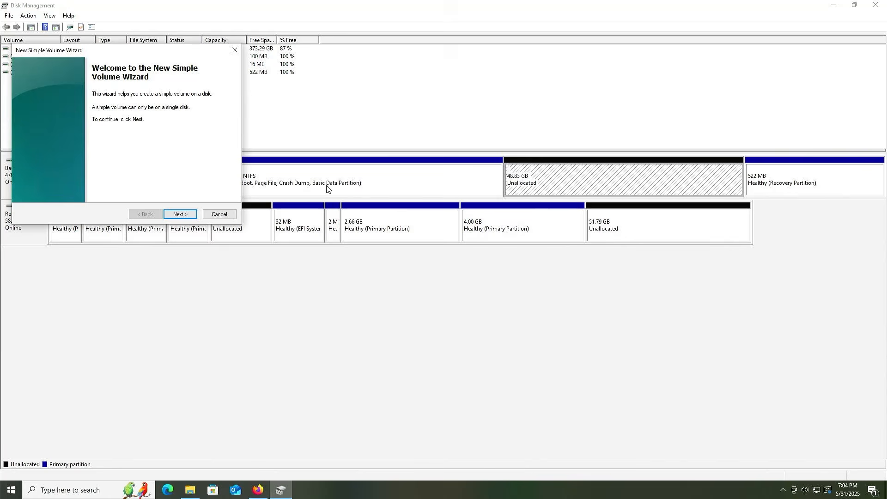
left_click(179, 214)
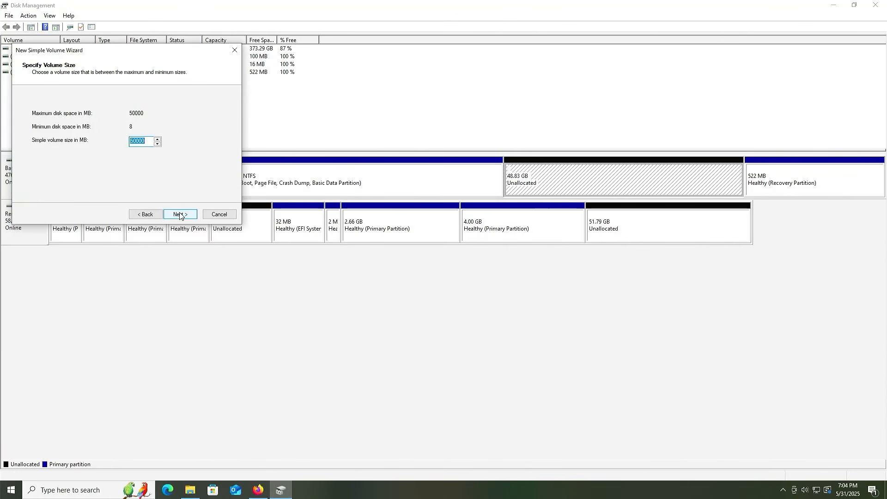
type("1024")
left_click(177, 214)
left_click(177, 214)
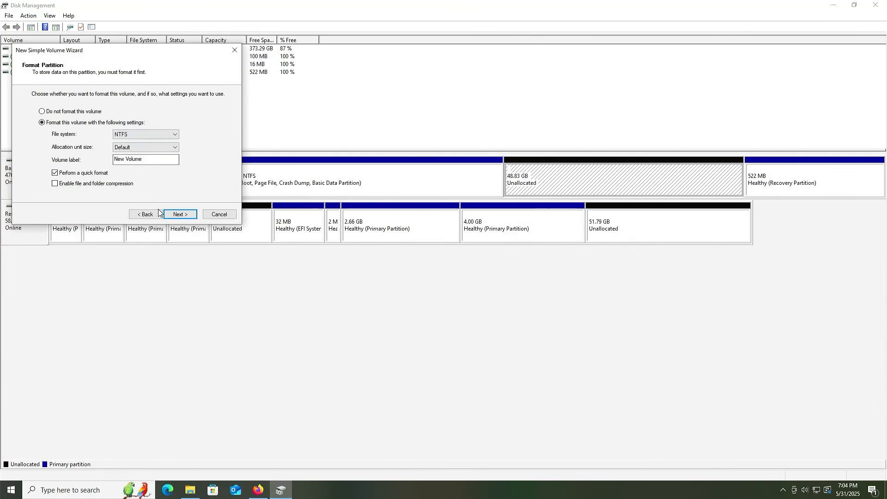
Step: Format the new volume as FAT32 with the label FYDEOS_EFI and finish creating it
left_click(151, 135)
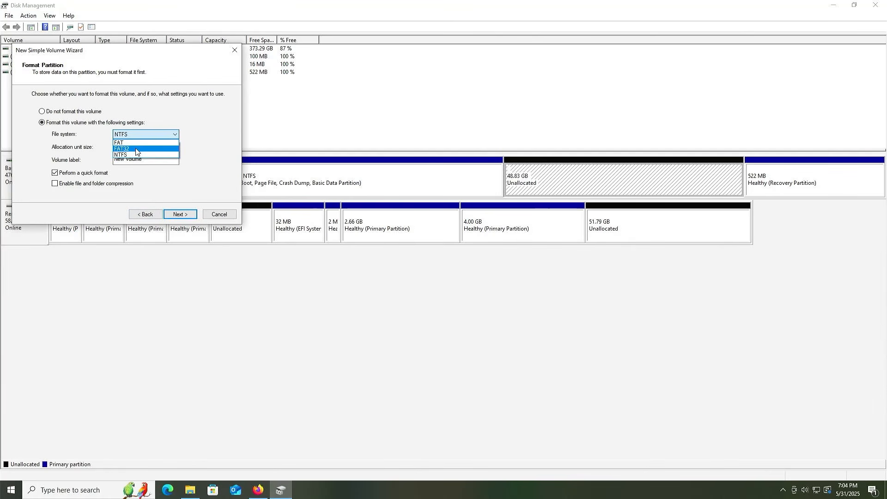
left_click(140, 147)
left_click_drag(151, 161, 73, 162)
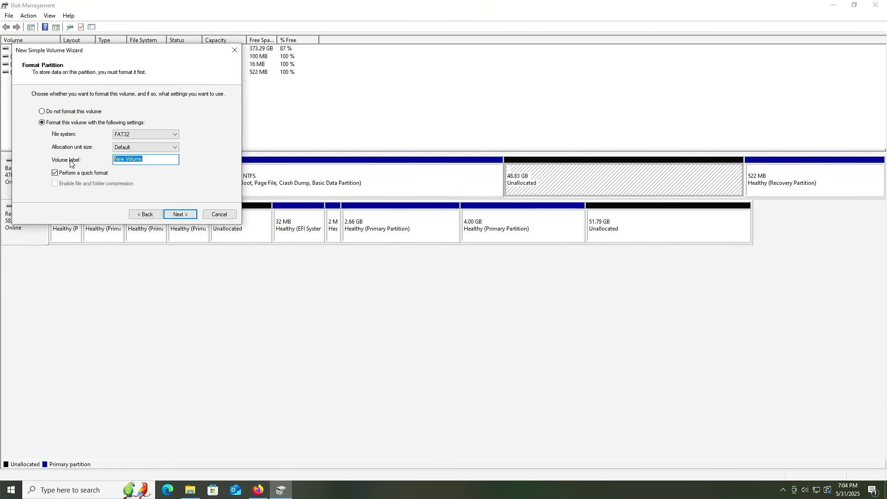
type("FYDEOS_EFI")
left_click(178, 216)
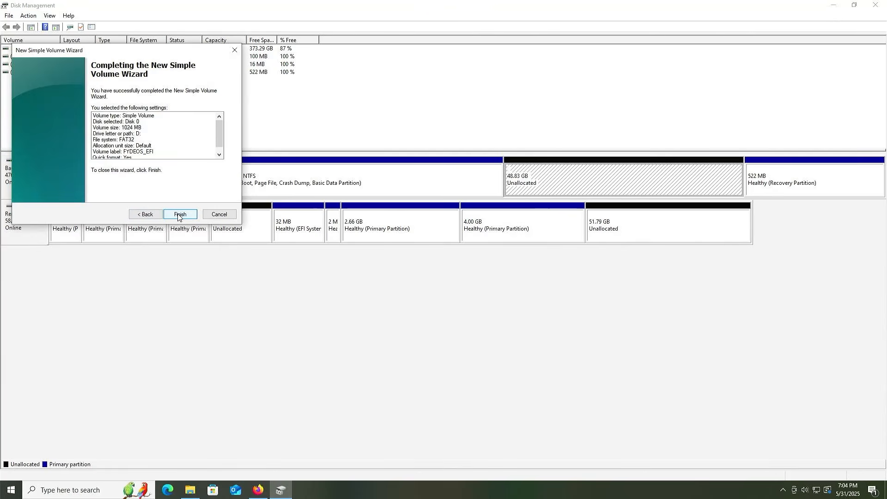
left_click(178, 215)
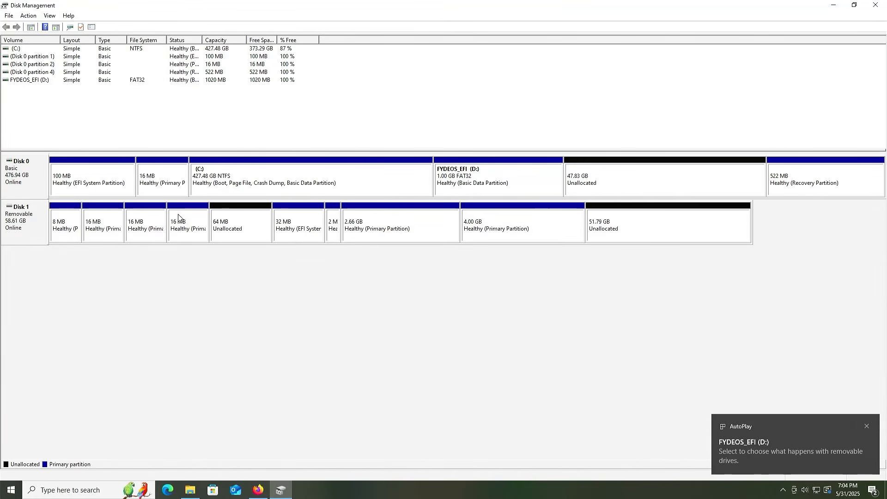
Step: Start another simple volume using all remaining unallocated space on Disk 0, with drive letter F
right_click(602, 193)
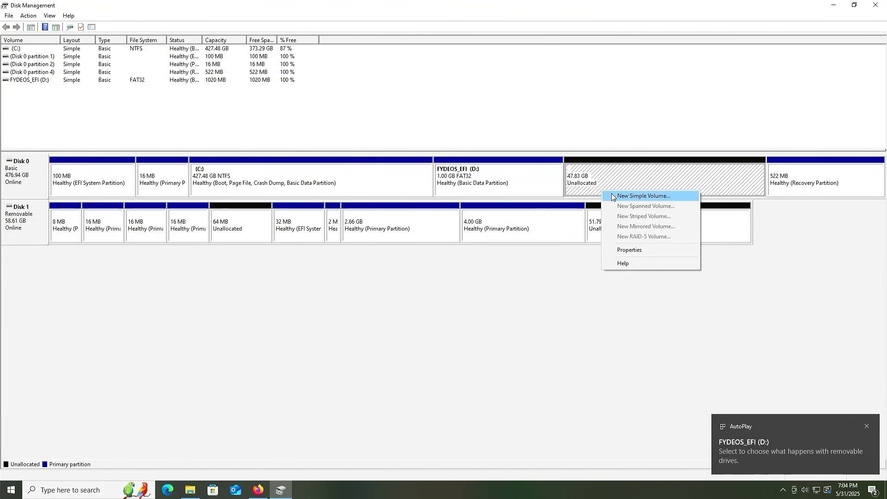
left_click(612, 196)
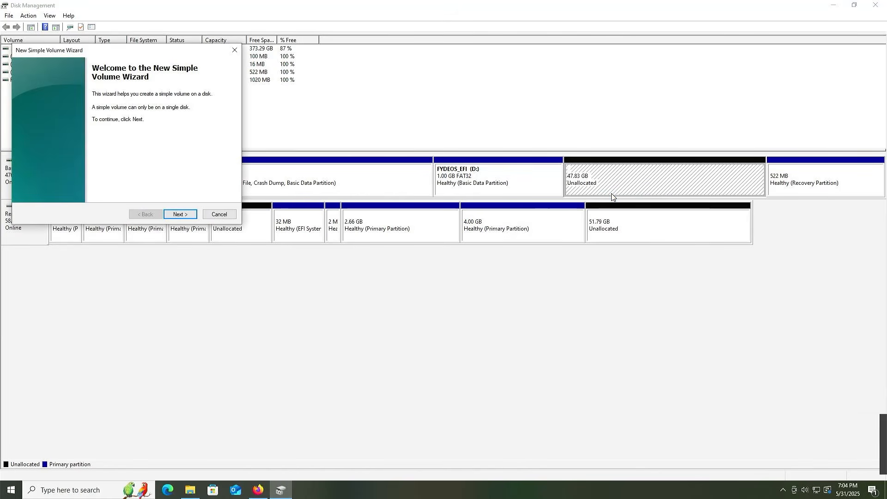
left_click(181, 215)
left_click(183, 216)
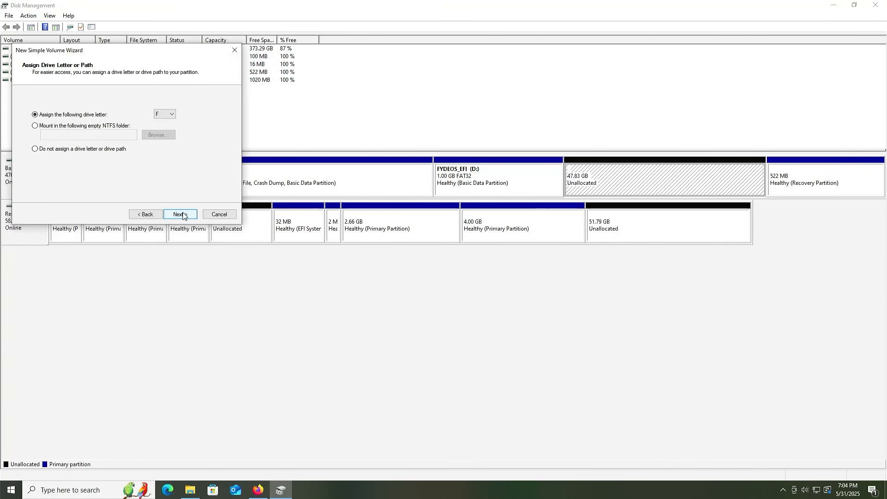
left_click(184, 216)
Step: Format this volume as exFAT with the label FYDEOS and finish creating it
left_click(128, 135)
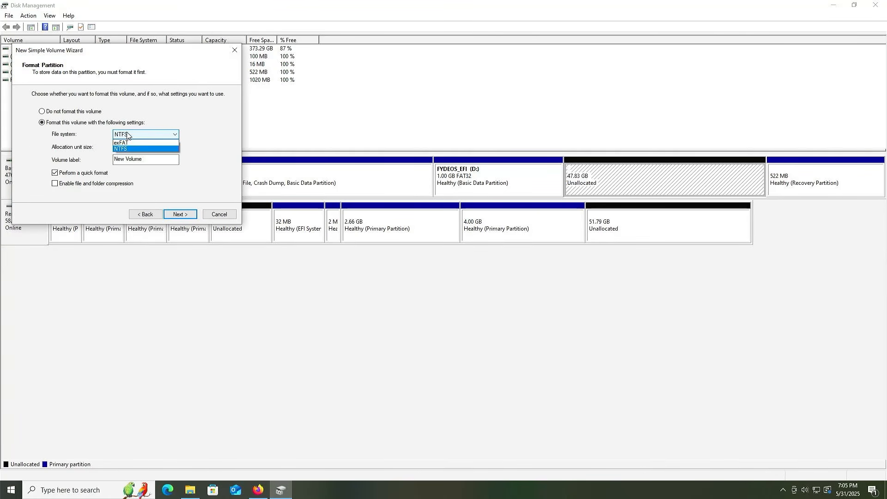
left_click(121, 143)
left_click(133, 160)
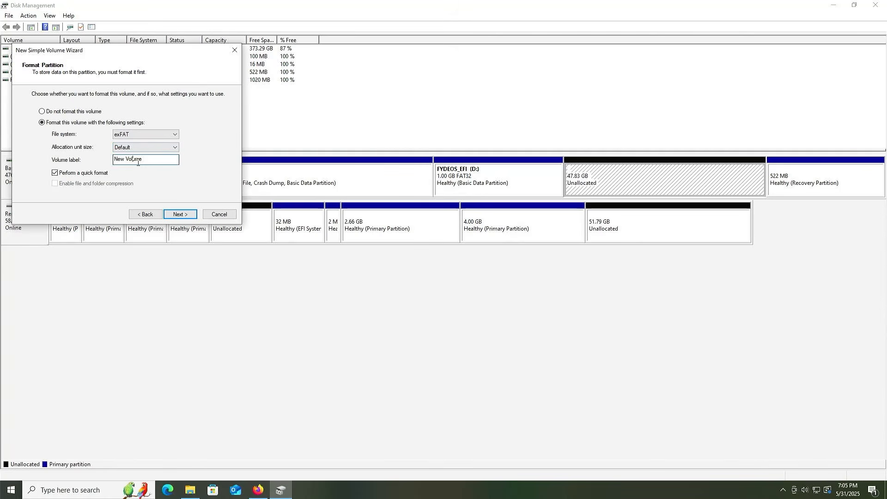
left_click_drag(176, 159, 65, 158)
type("FYDEOS")
left_click(180, 214)
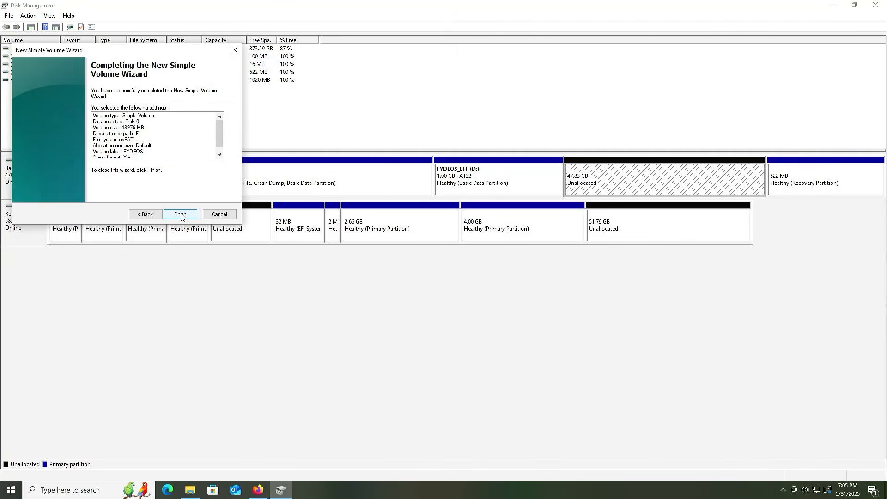
left_click(180, 214)
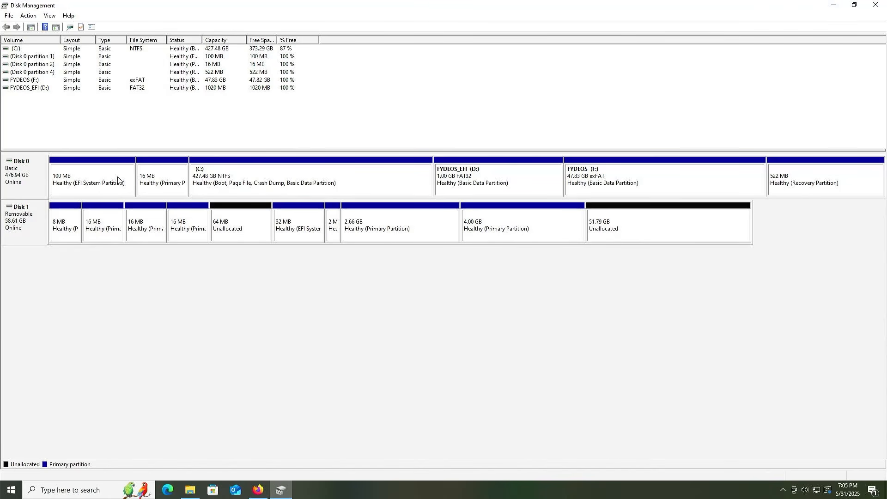
Step: Search Windows for "diskpart" and run it as administrator, allowing the User Account Control request
key("super")
type("disk")
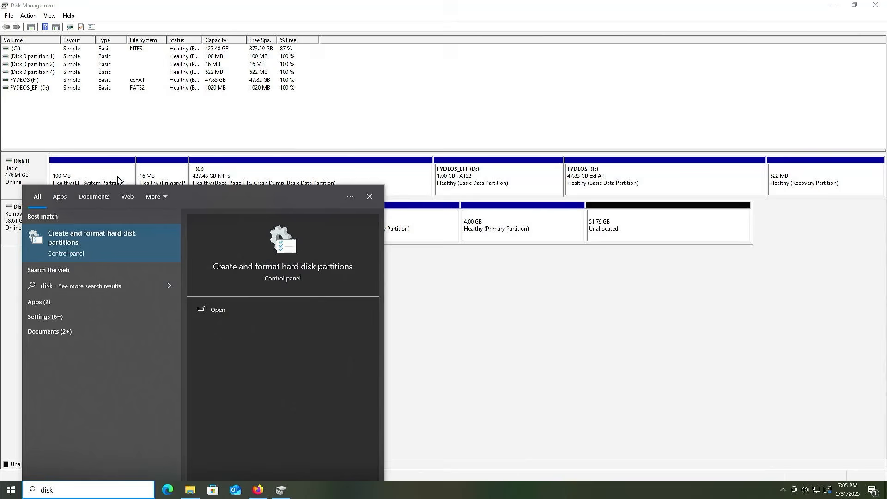
type("part")
key("Right")
key("Down")
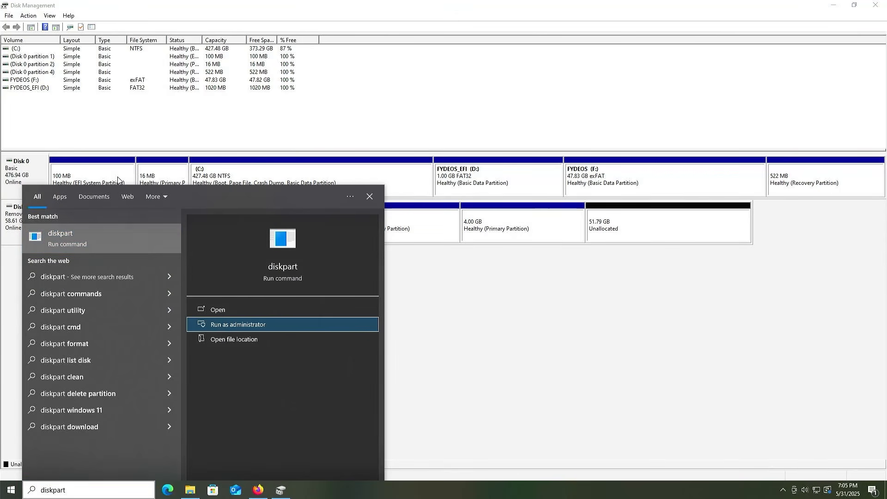
key("Return")
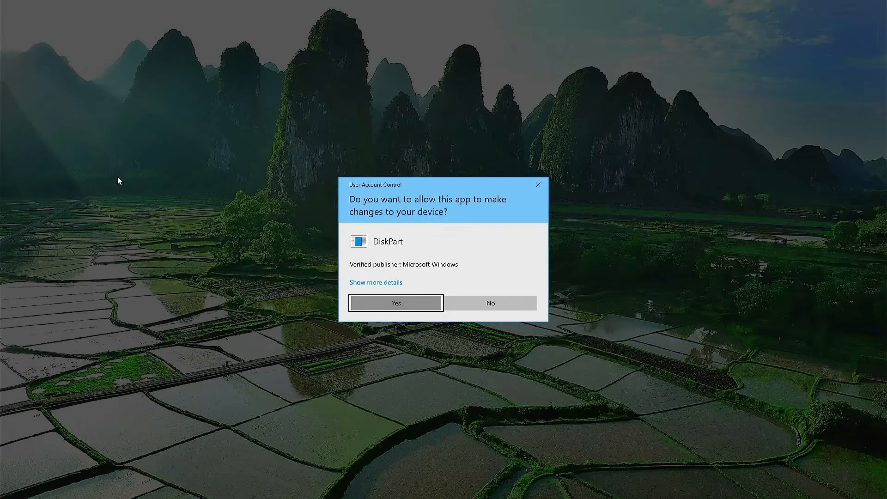
key("Return")
Step: List the disks in DiskPart, select disk 0, list its partitions and select partition 5
type("list disk")
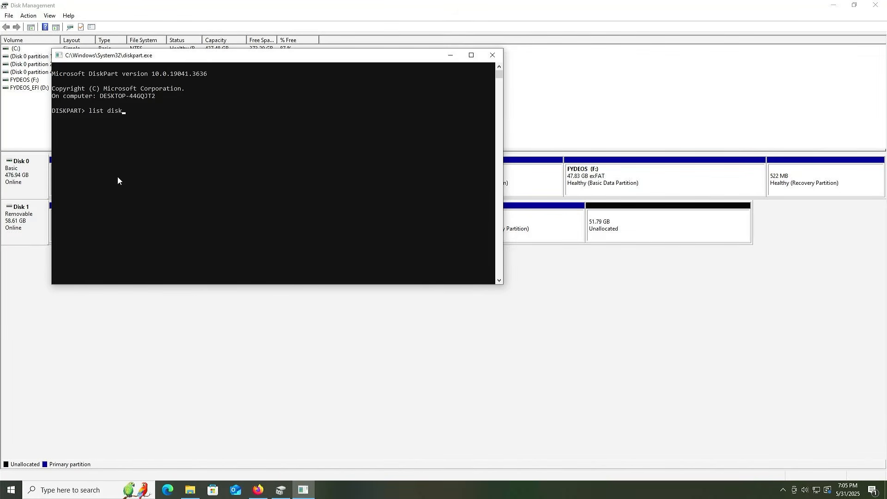
key("Return")
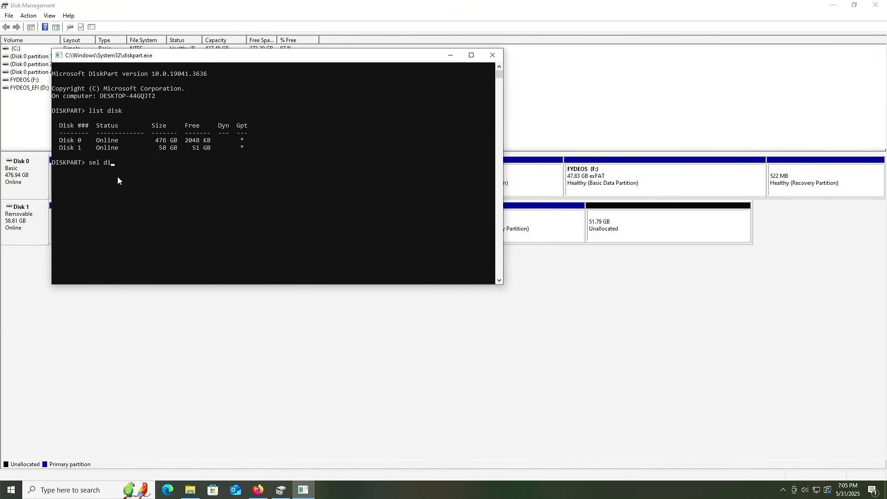
type("sel disk 0")
key("Return")
type("list part")
key("Return")
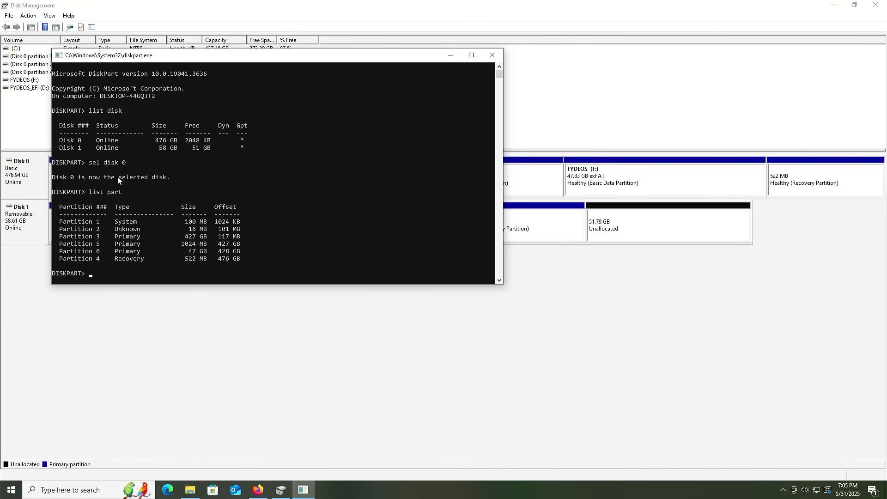
type("sel part 5")
key("Return")
Step: Display the DiskPart help for "set id" and copy the EFI System partition GUID from it
type("help")
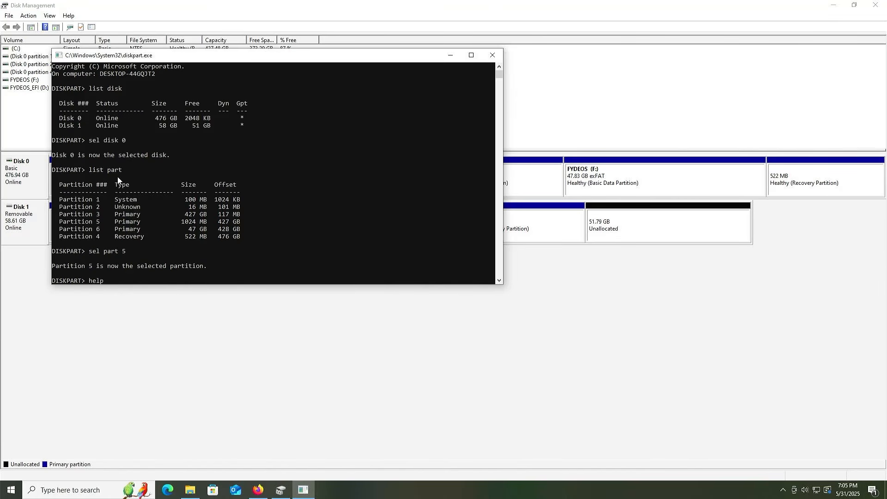
type(" set id")
key("Return")
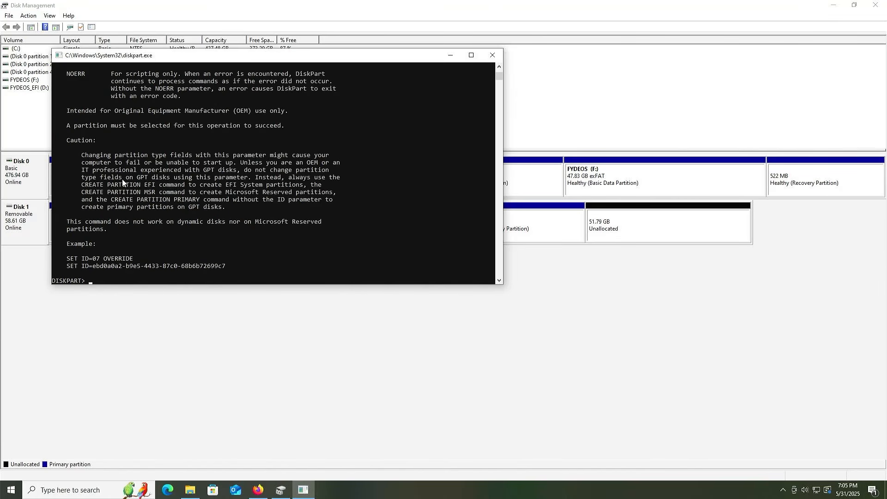
scroll(122, 182, "up", 15)
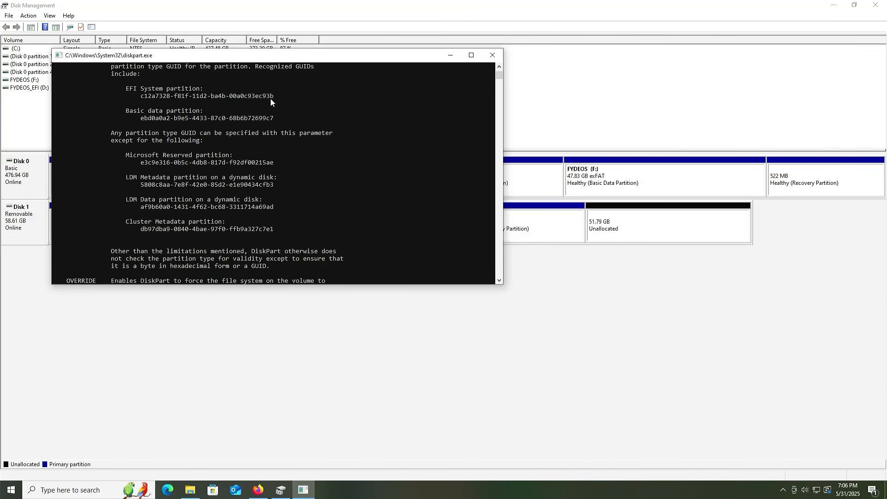
left_click_drag(276, 96, 142, 98)
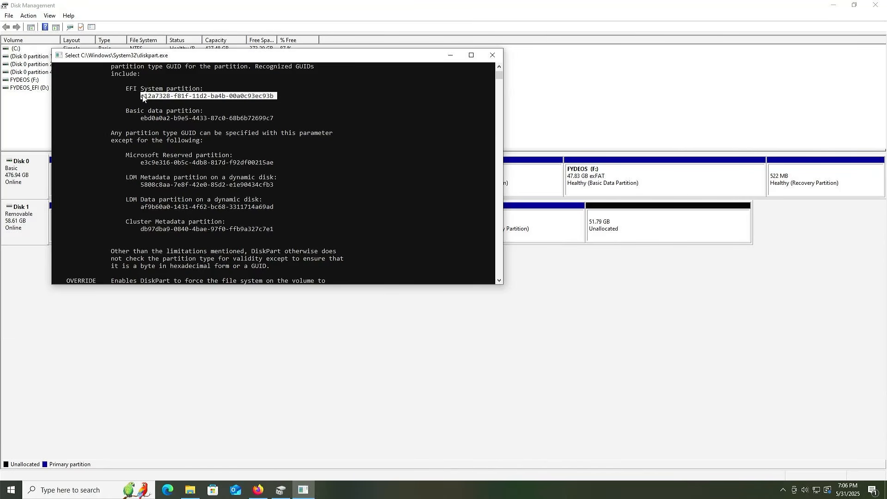
key("ctrl+c")
Step: Set the selected partition's ID to c12a7328-f81f-11d2-ba4b-00a0c93ec93b and exit DiskPart
type("set i")
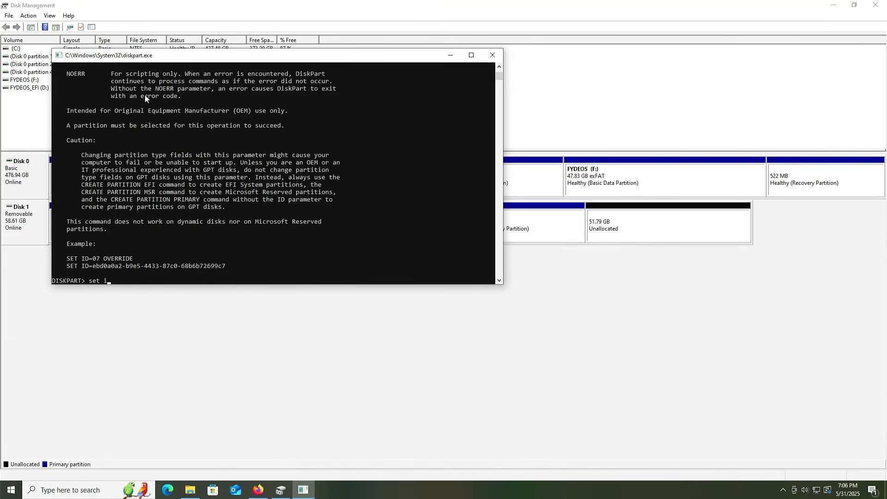
type("d=")
key("ctrl+v")
key("Return")
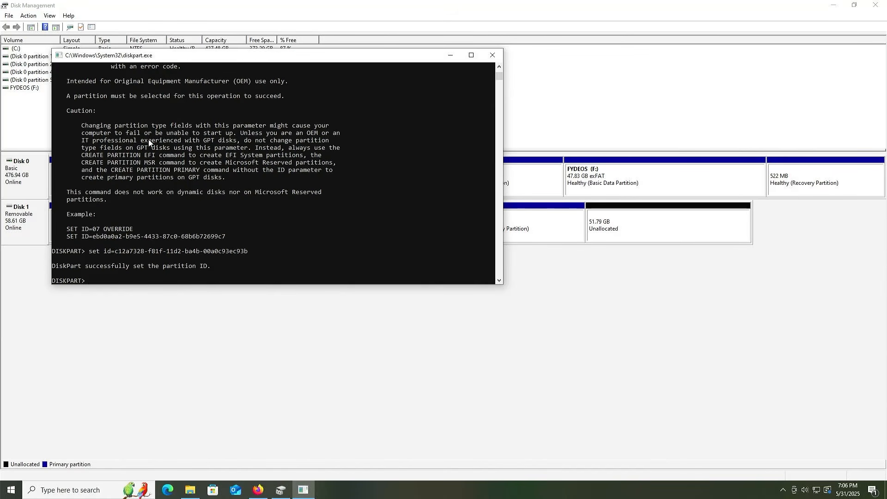
type("exit")
key("Return")
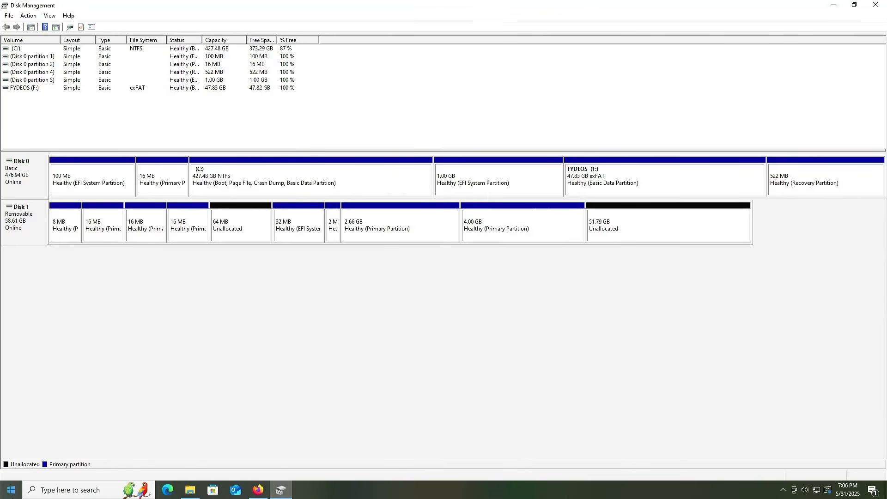
Step: Restart the computer into the BIOS setup and check the Secure Boot, Fast Boot and boot order settings
right_click(11, 490)
mouse_move(59, 471)
left_click(195, 468)
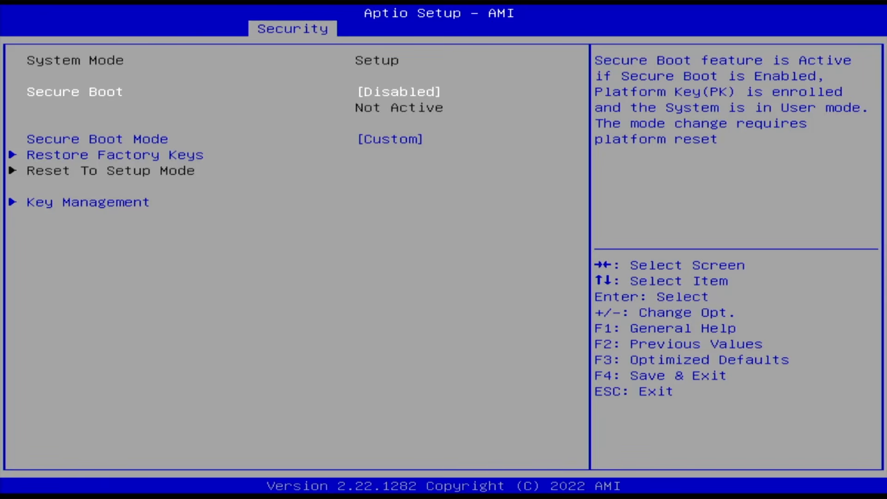
key("Right")
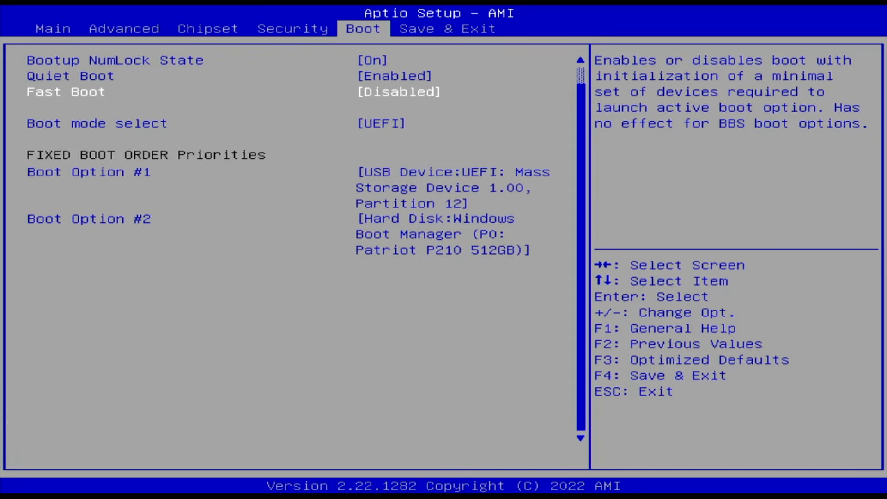
key("Down")
key("Down")
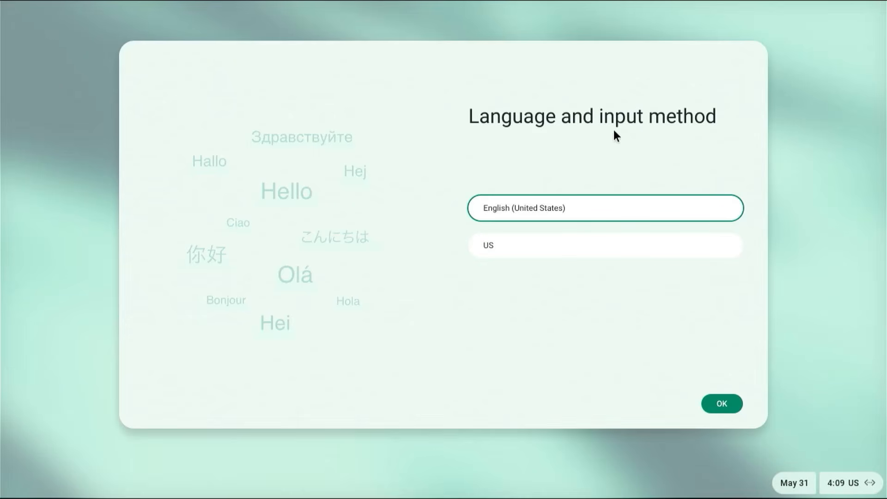
Step: Accept English (United States) with the US input method and start the FydeOS setup
left_click(721, 404)
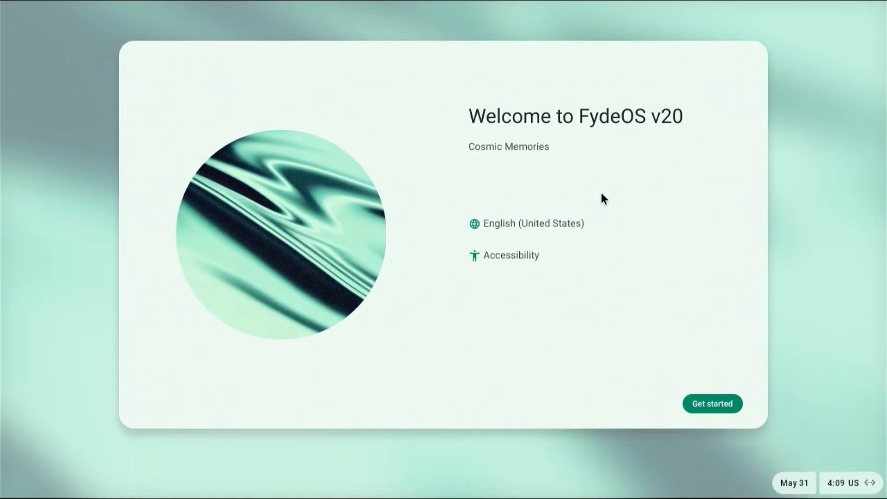
left_click(703, 404)
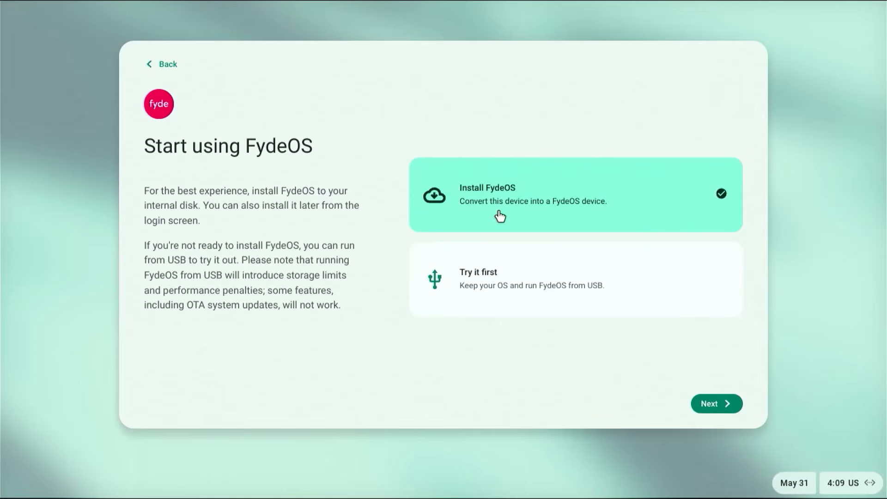
Step: Choose to install FydeOS on this device as a multi-boot installation
left_click(709, 405)
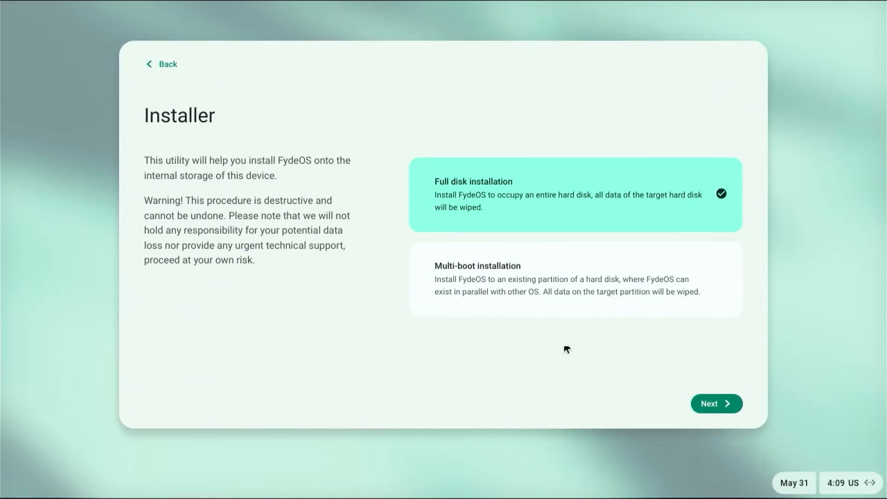
left_click(493, 291)
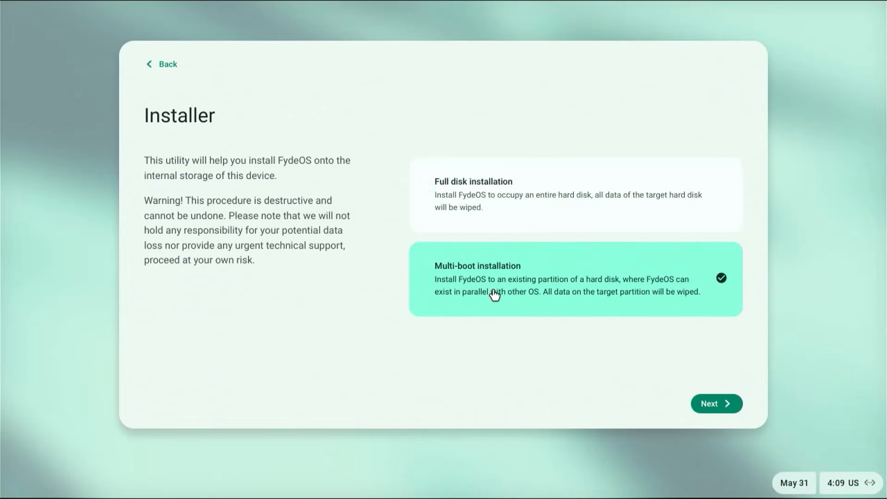
left_click(723, 408)
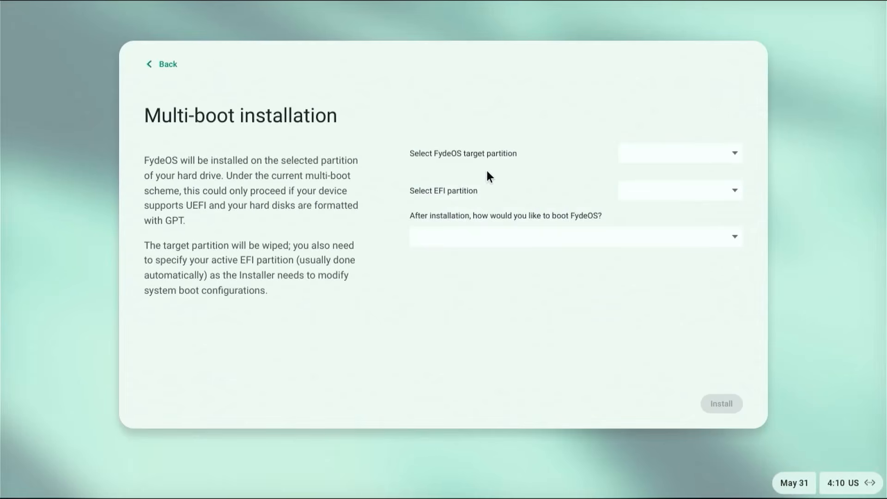
Step: Set the FydeOS target partition to /dev/sda5 (47.8G) and the EFI partition to /dev/sda4 (1G)
left_click(635, 157)
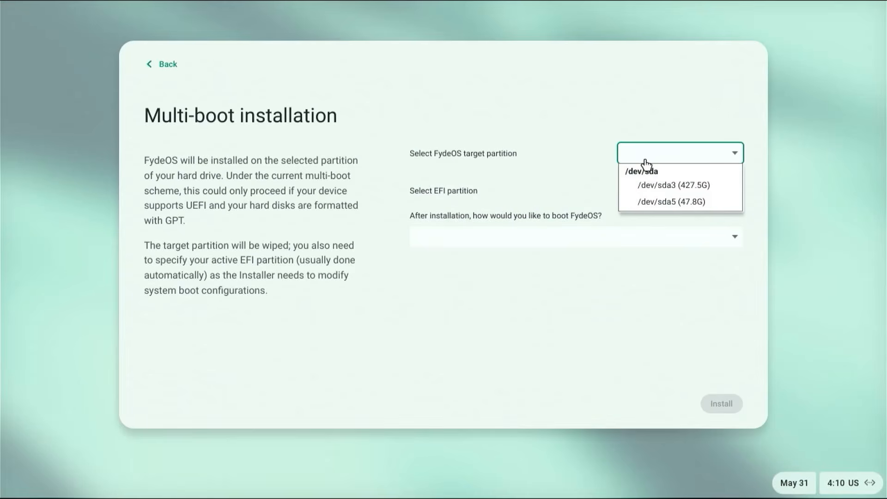
left_click(658, 203)
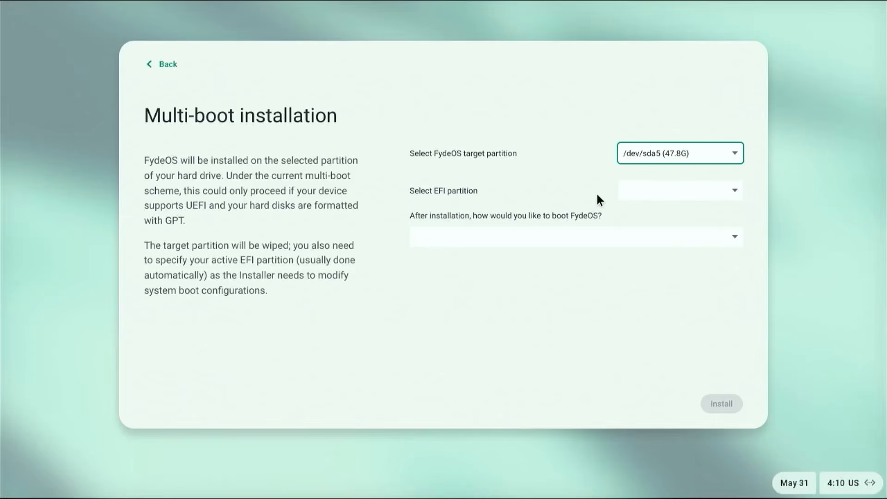
left_click(679, 196)
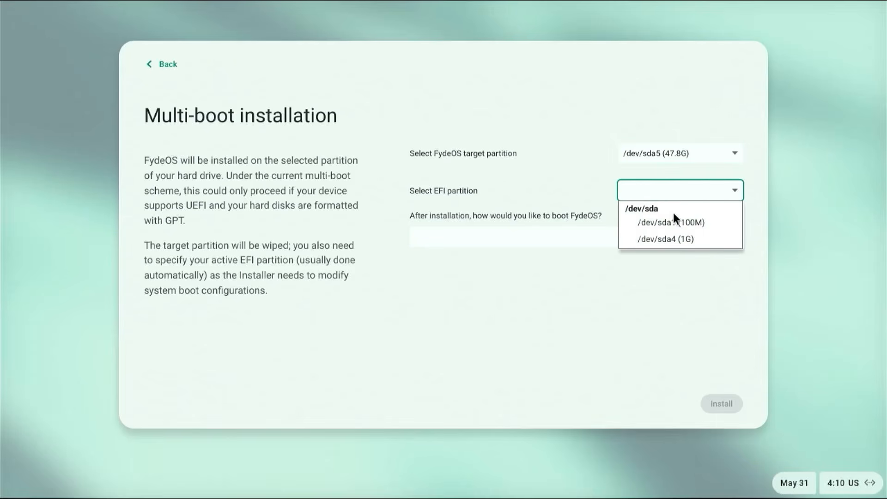
left_click(680, 242)
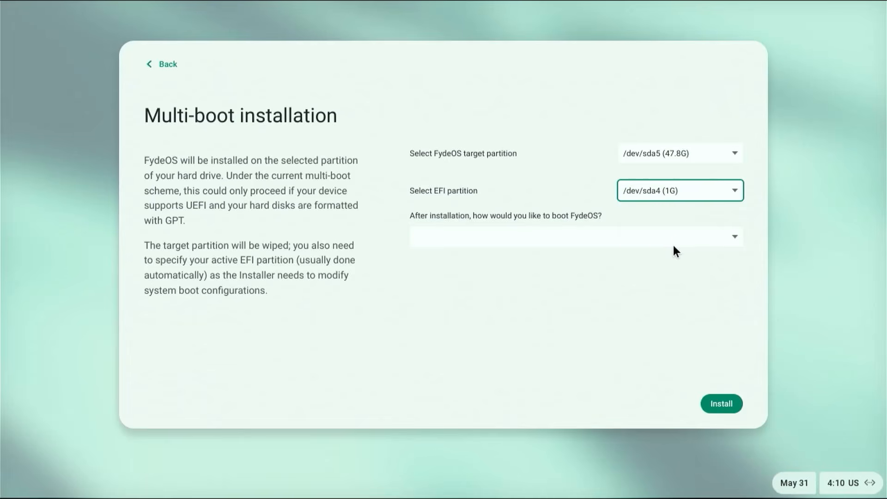
Step: Choose to have rEFInd installed and configured as the boot method, and run the multi-boot installation
left_click(588, 239)
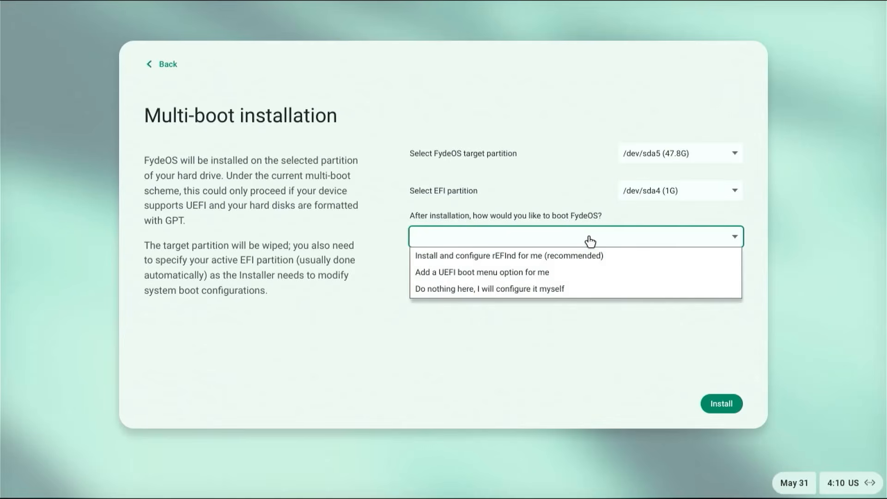
left_click(572, 264)
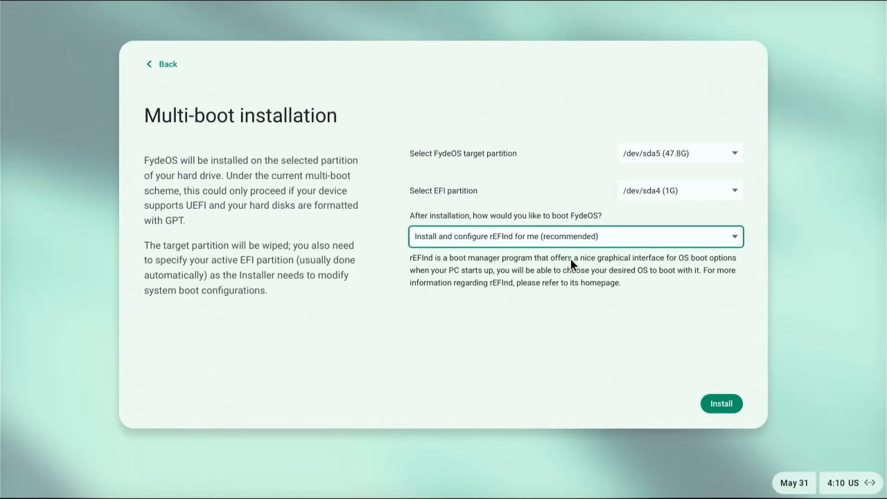
left_click(716, 407)
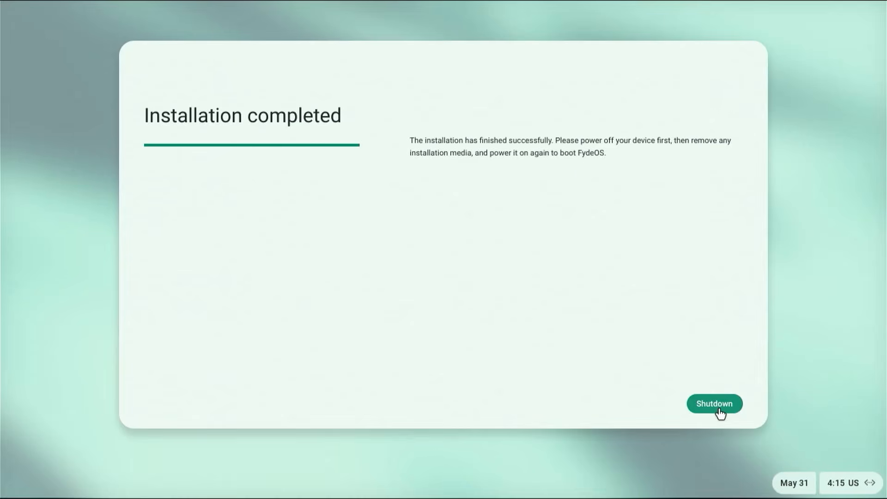
Step: Shut down the device and move rEFInd boot manager to Boot Option #1 in the BIOS boot order
left_click(718, 409)
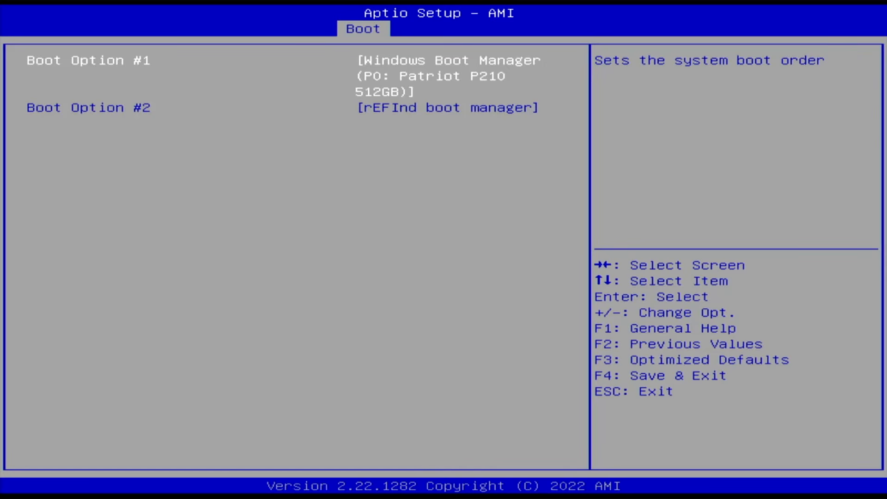
key("Down")
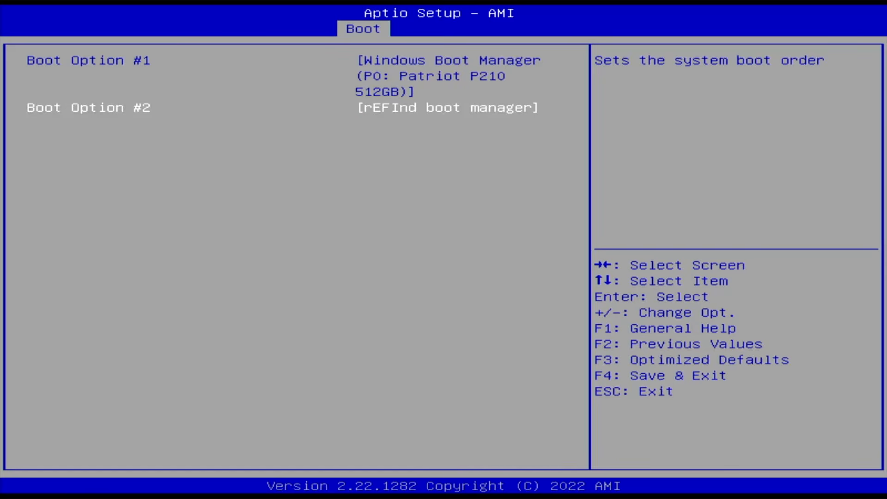
key("plus")
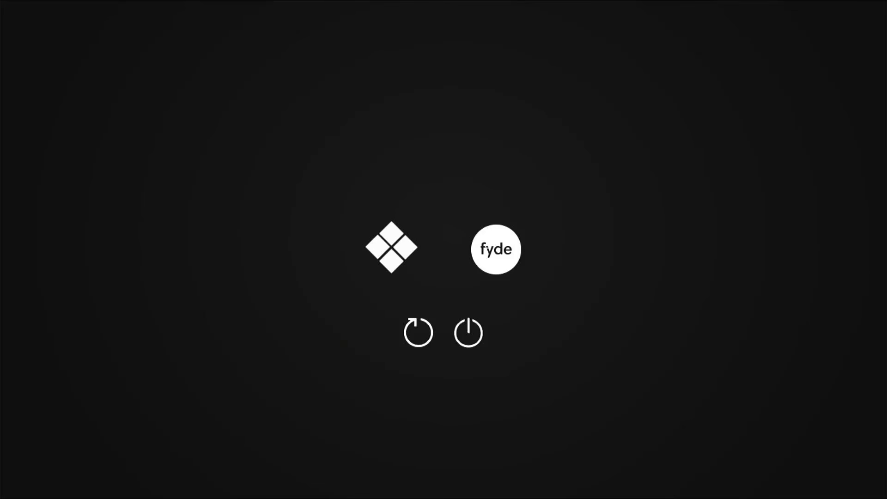
Step: Look through the entries of the rEFInd boot menu and boot FydeOS from it
key("Right")
key("Left")
key("Down")
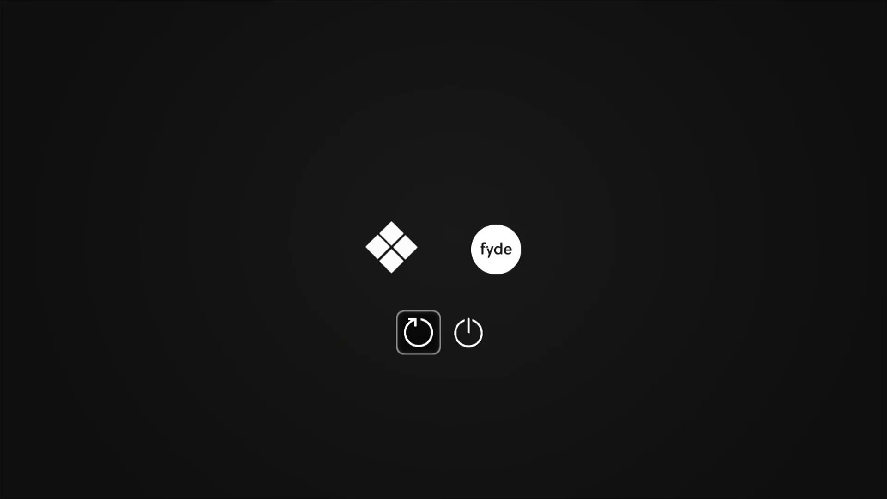
key("Right")
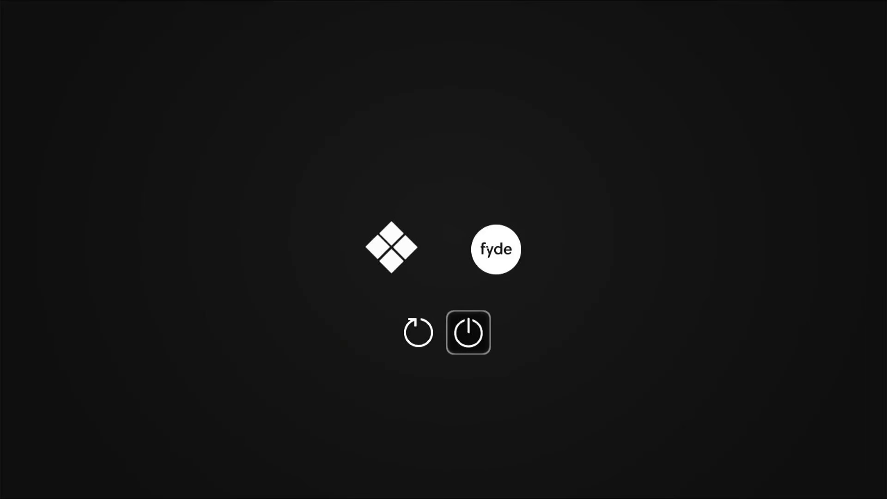
key("Up")
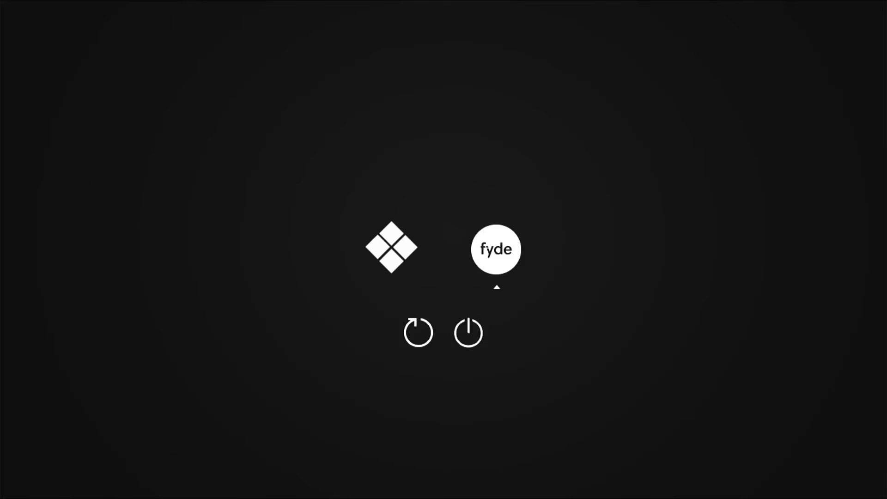
key("Return")
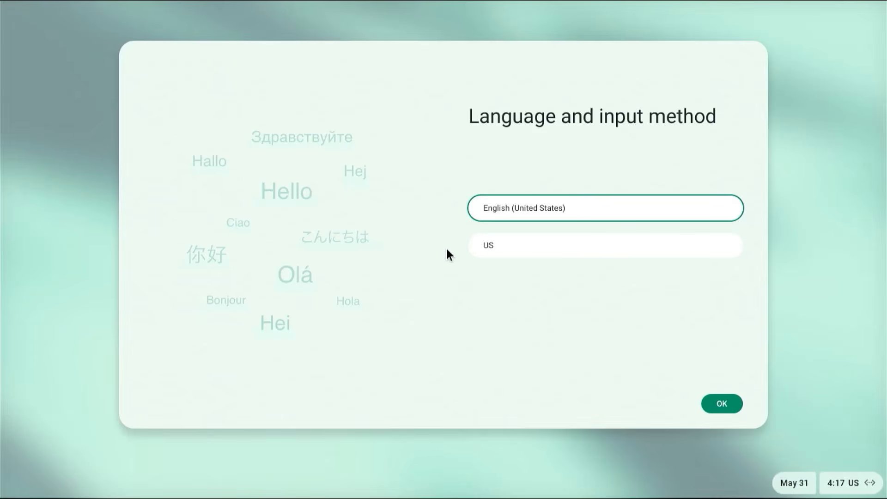
Step: Accept English (United States) with the US input method, and agree to the FydeOS Terms of Service and privacy statement
left_click(720, 406)
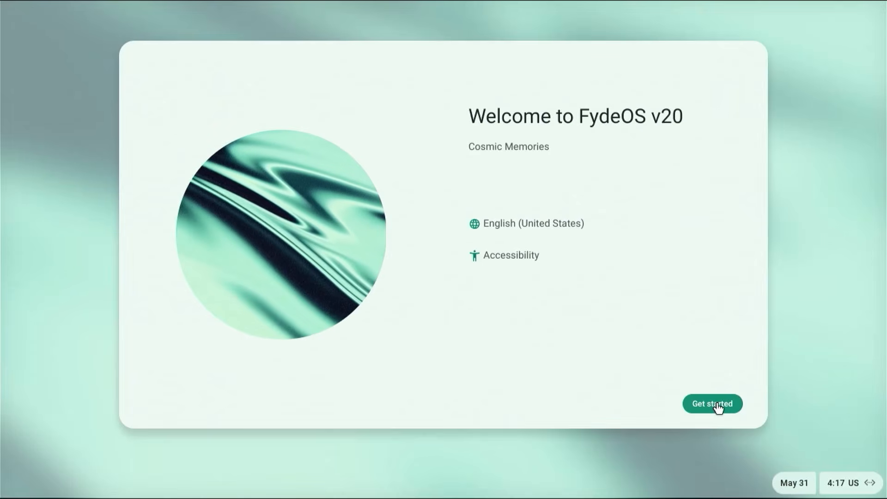
left_click(718, 405)
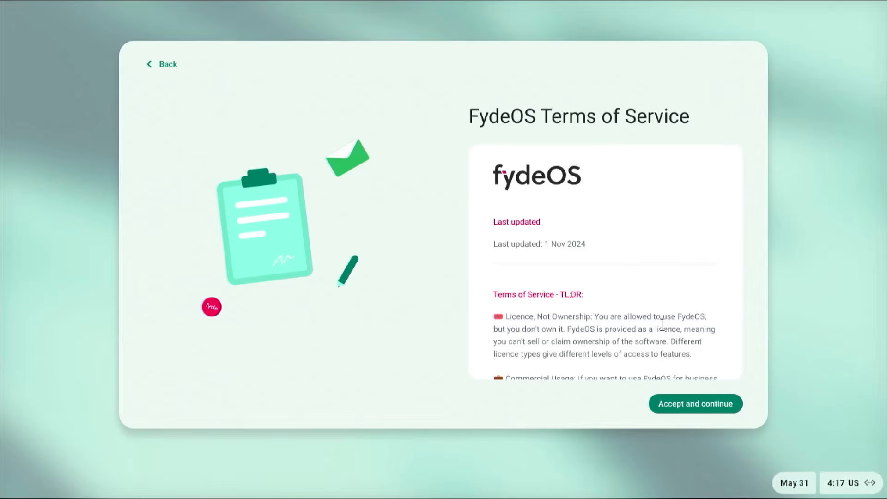
left_click(681, 409)
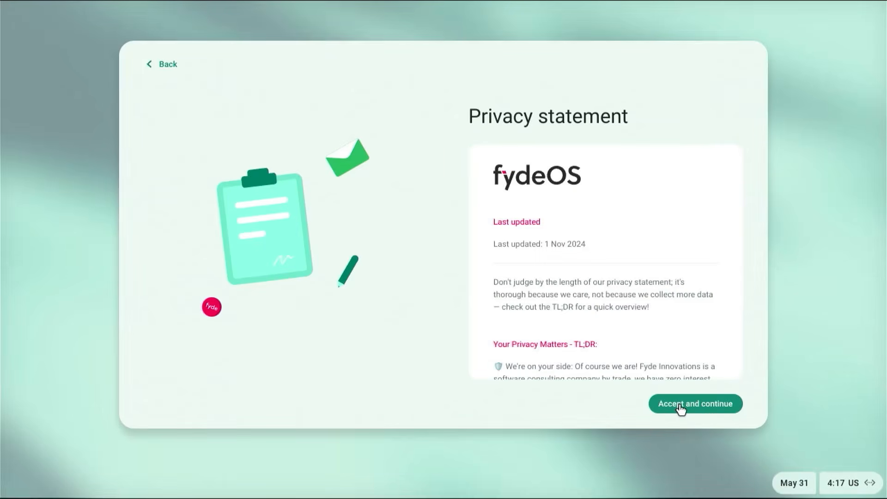
left_click(681, 408)
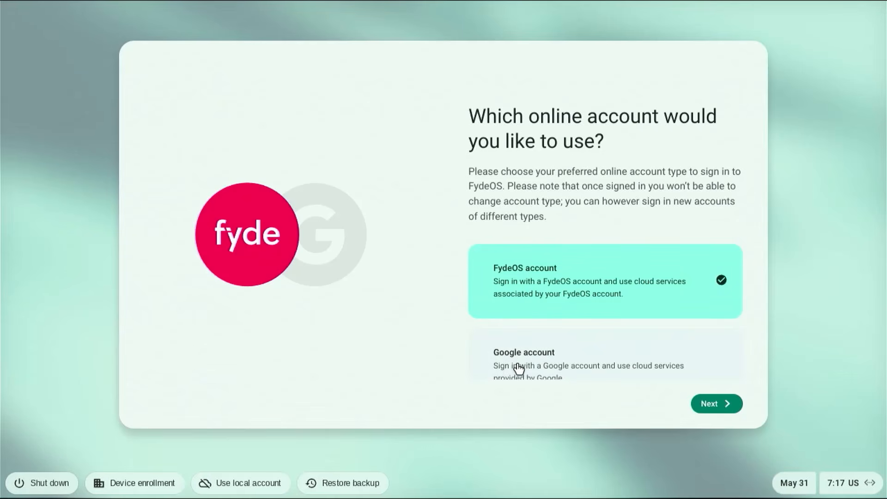
Step: Switch to a local account and create it with a username and a confirmed password
left_click(247, 485)
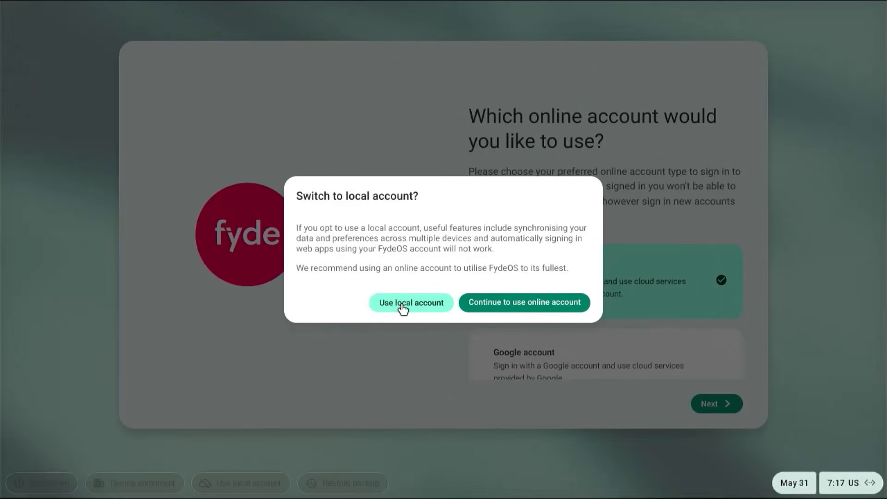
left_click(403, 309)
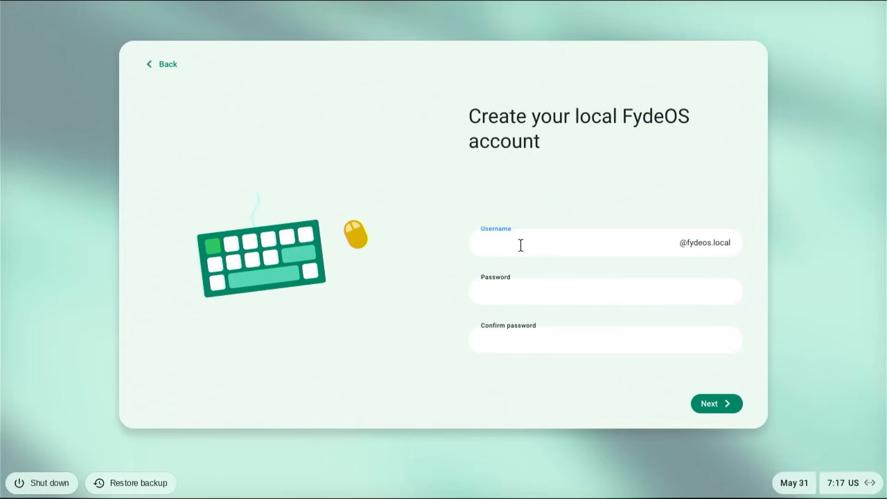
type("kmdtech")
key("Tab")
type("********")
key("Tab")
type("********")
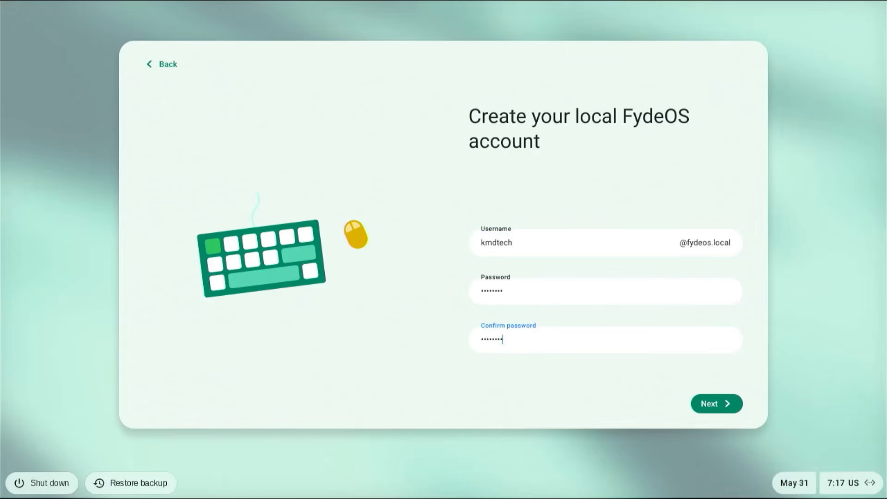
key("Return")
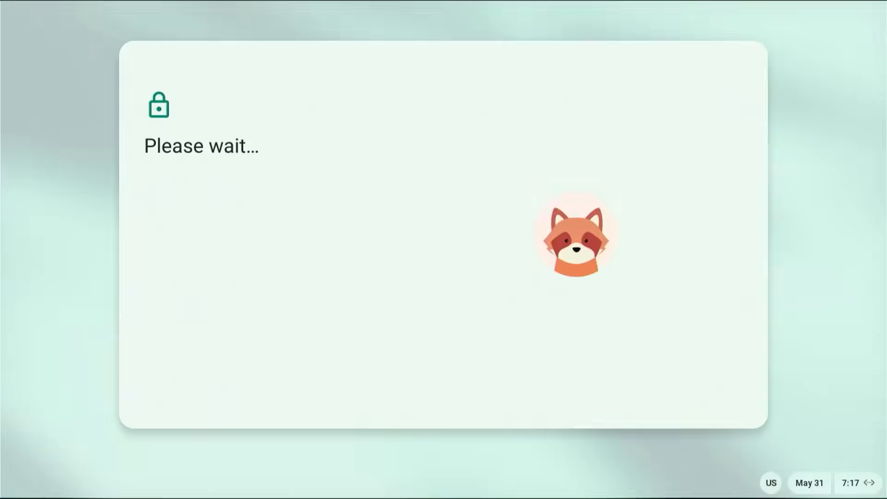
Step: Keep the default display size and Auto theme, opt out of the FydeOS user experience improvement plan, and finish the setup
left_click(710, 411)
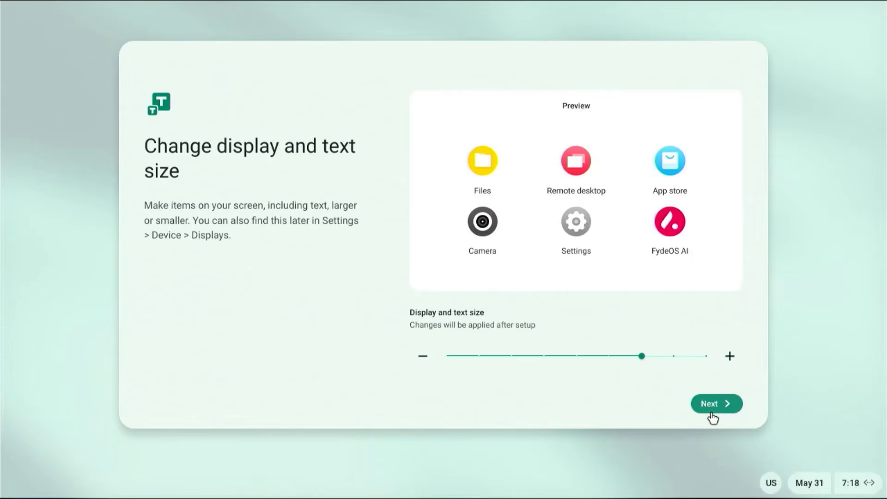
left_click(712, 414)
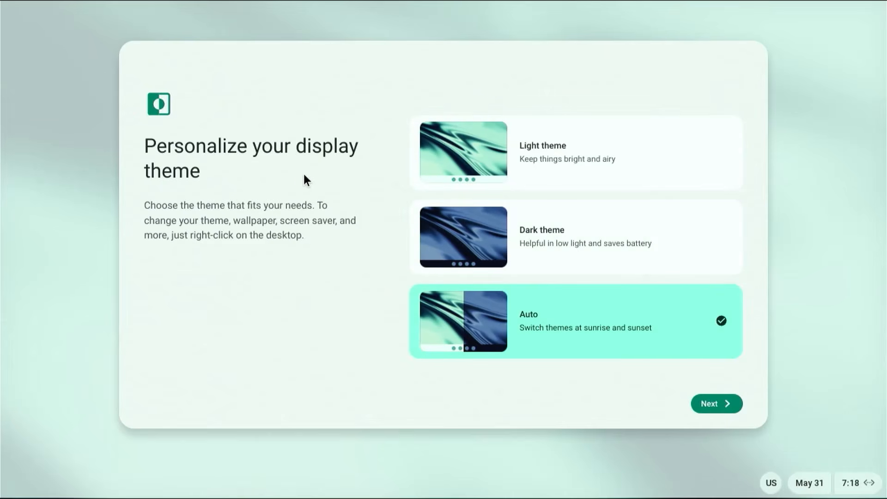
left_click(709, 404)
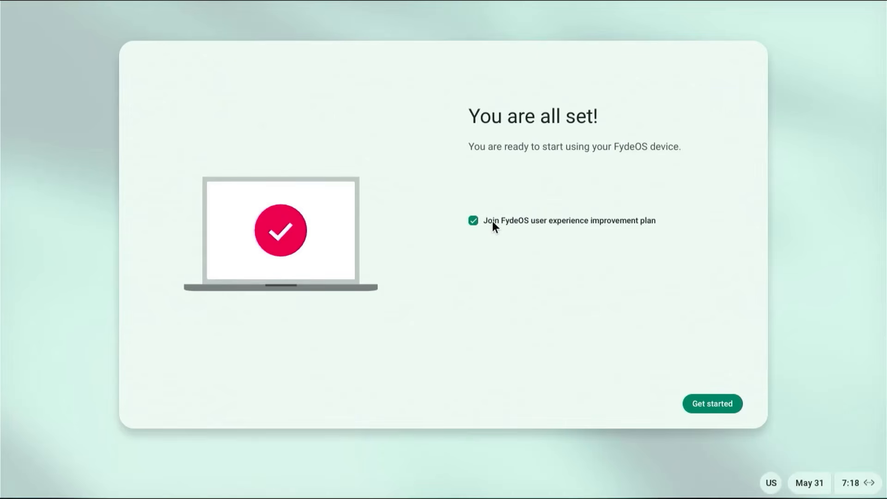
left_click(473, 221)
left_click(695, 409)
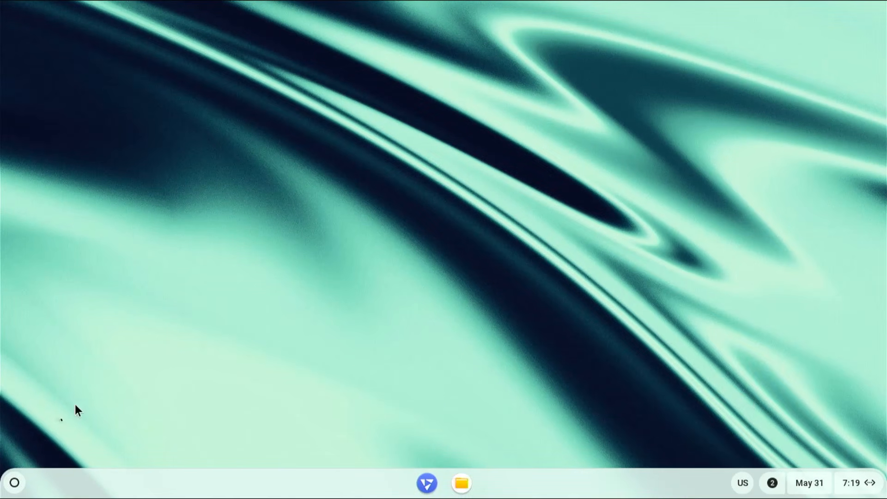
Step: Examine the preinstalled apps in the FydeOS launcher and close it
left_click(12, 484)
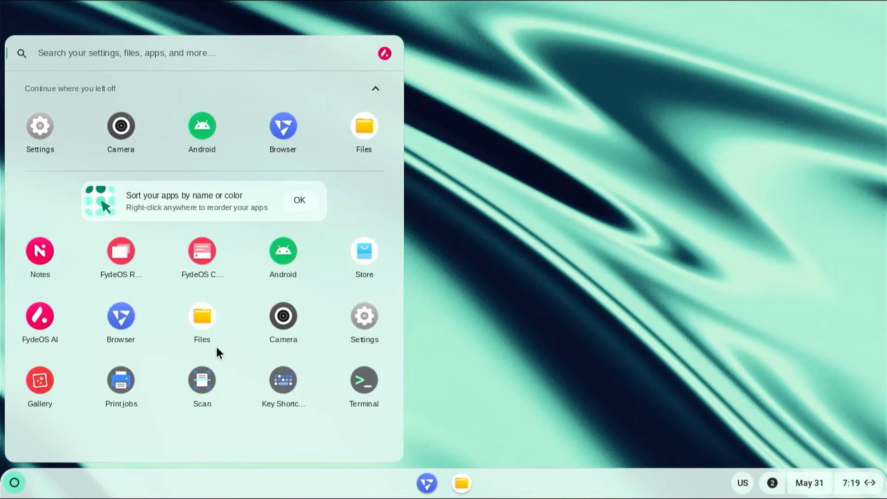
left_click(448, 301)
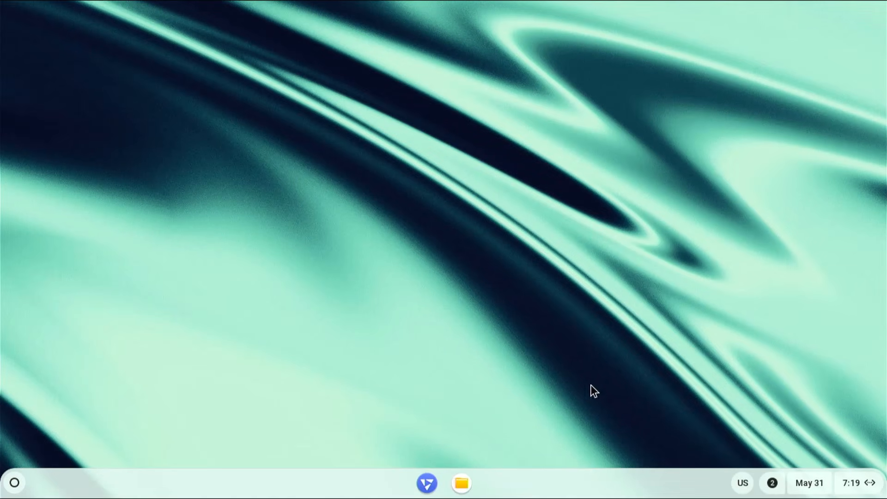
Step: Activate the FydeOS Android subsystem from its notification by agreeing to the EULA, launch it, and close the Android settings window
left_click(771, 483)
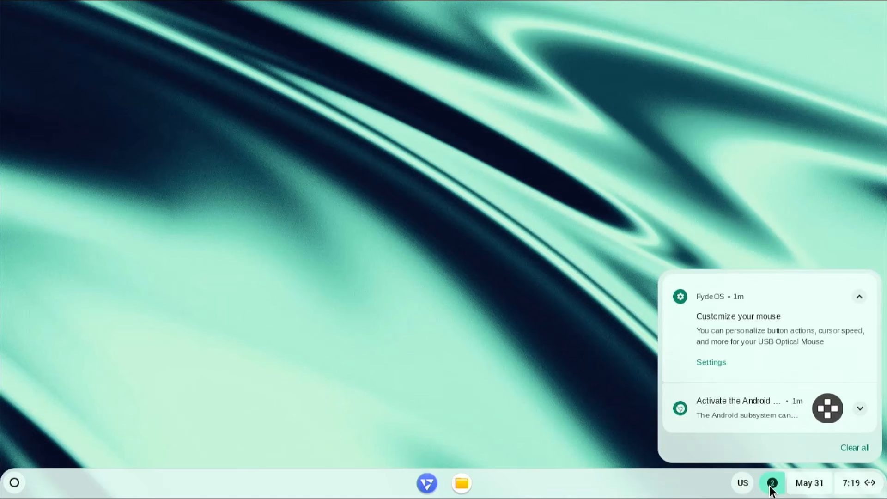
left_click(745, 410)
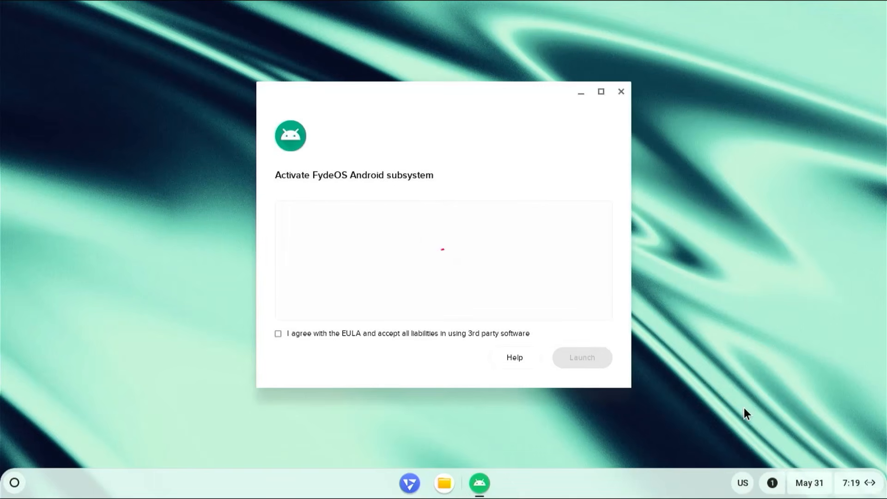
left_click(279, 336)
left_click(595, 366)
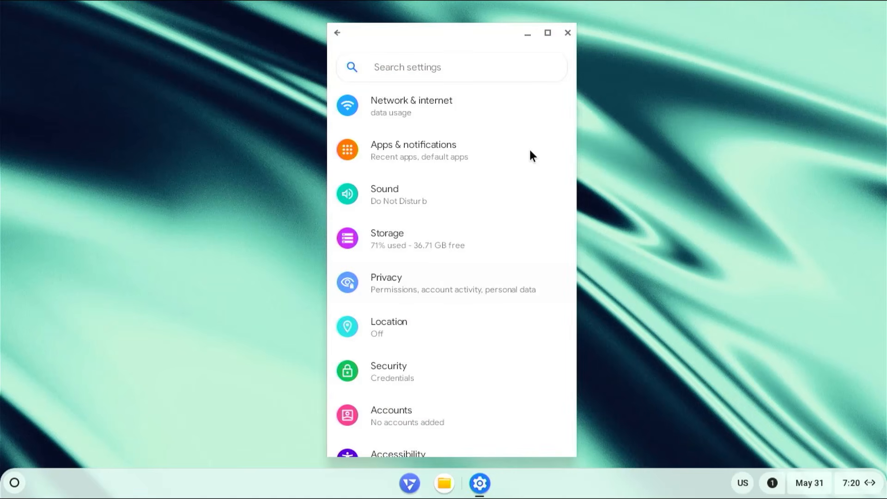
left_click(568, 33)
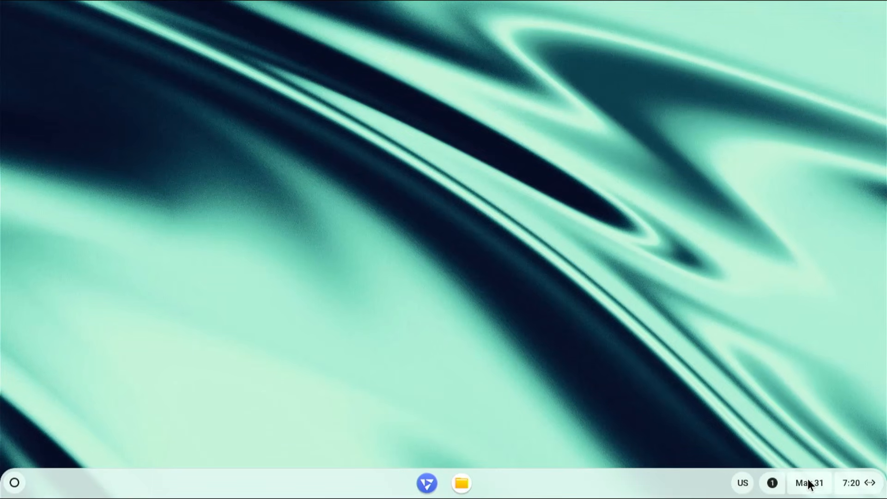
Step: Enable "Developer mode" in the FydeOS settings, accept the irreversible-operation warning, and restart the system
left_click(860, 491)
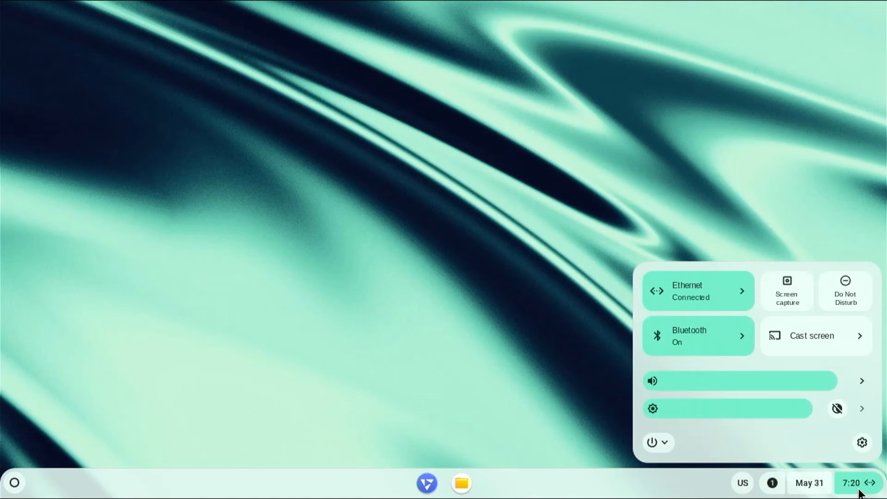
left_click(863, 443)
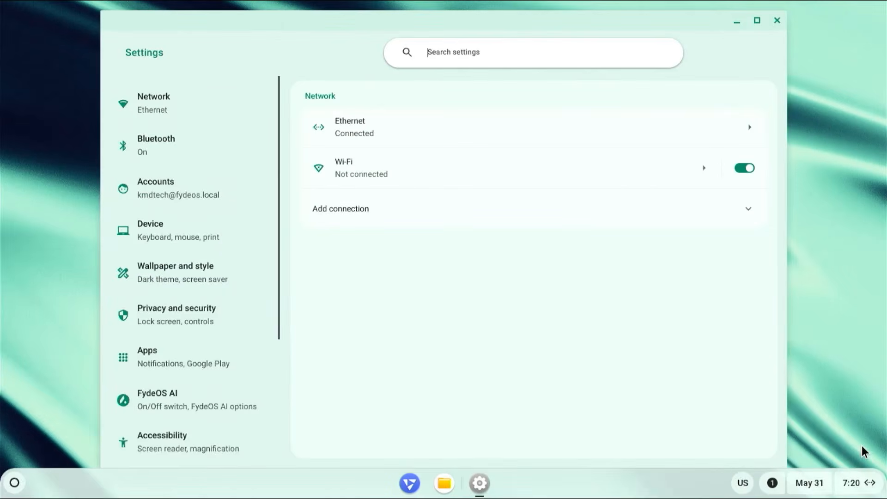
scroll(273, 376, "down", 2)
left_click_drag(279, 380, 281, 467)
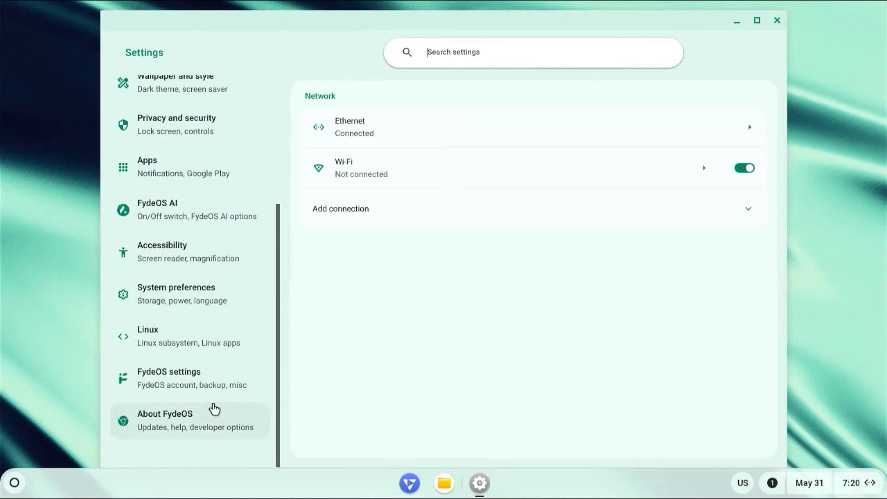
left_click(186, 391)
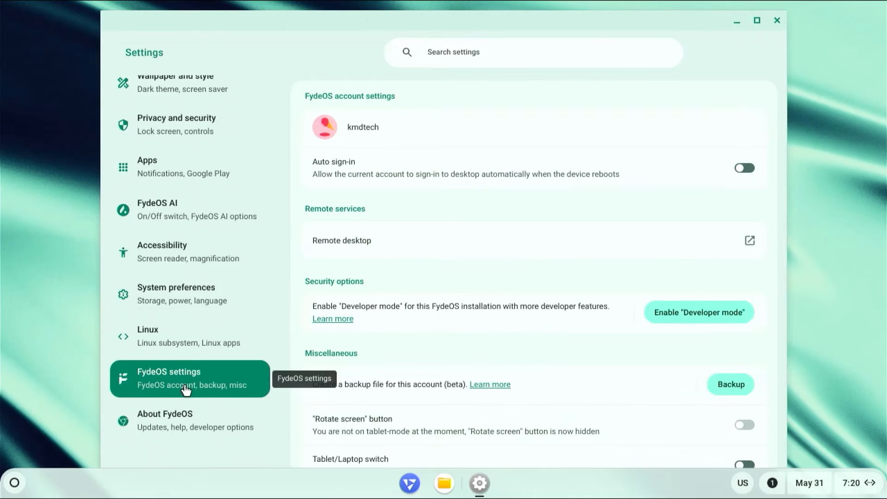
left_click(717, 318)
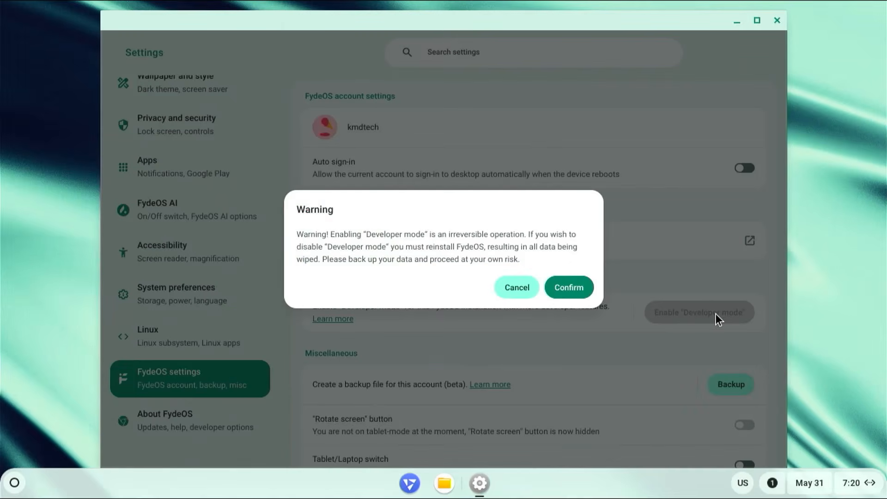
left_click(560, 291)
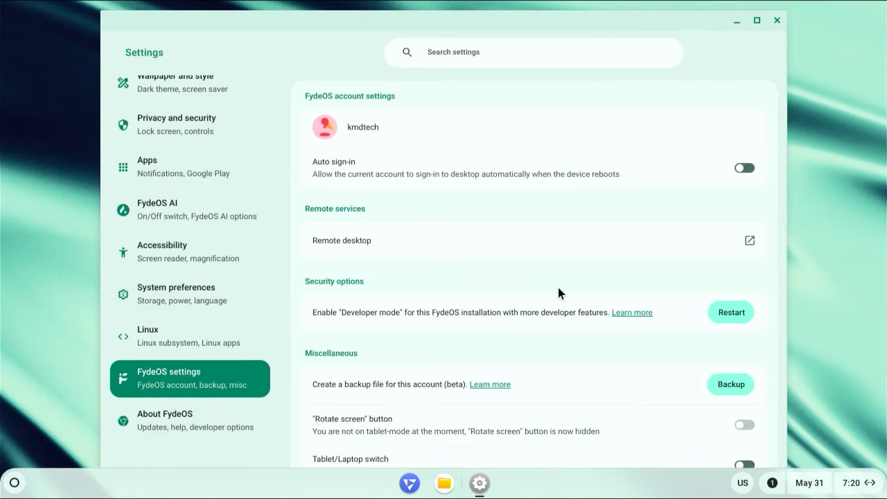
left_click(739, 318)
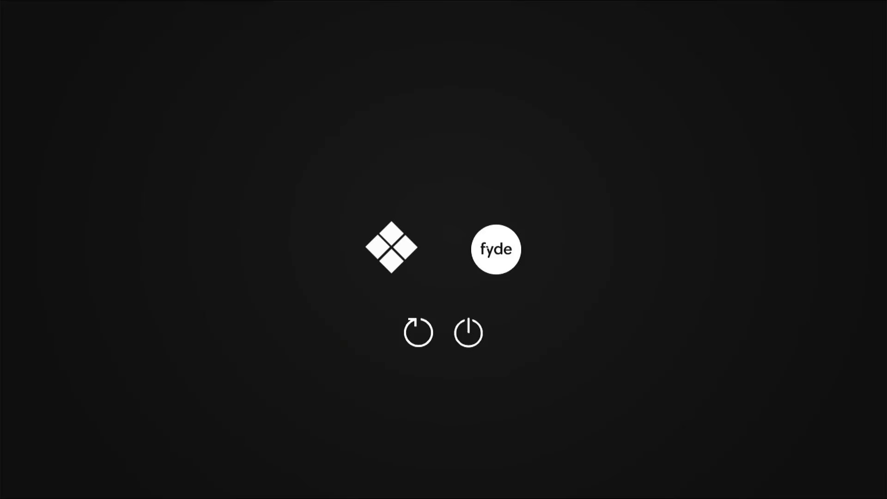
Step: Boot FydeOS from the boot menu, sign in with the account password, and dismiss the Welcome Recap introduction
key("Left")
key("Right")
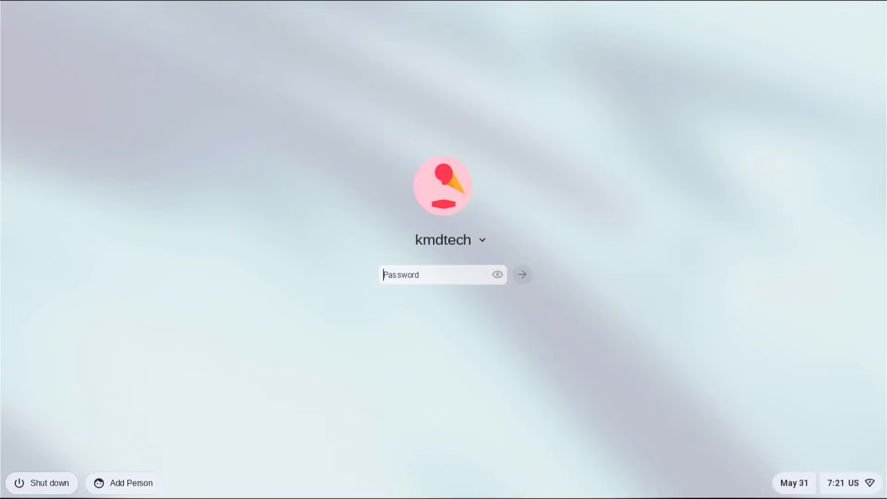
type("********")
key("Return")
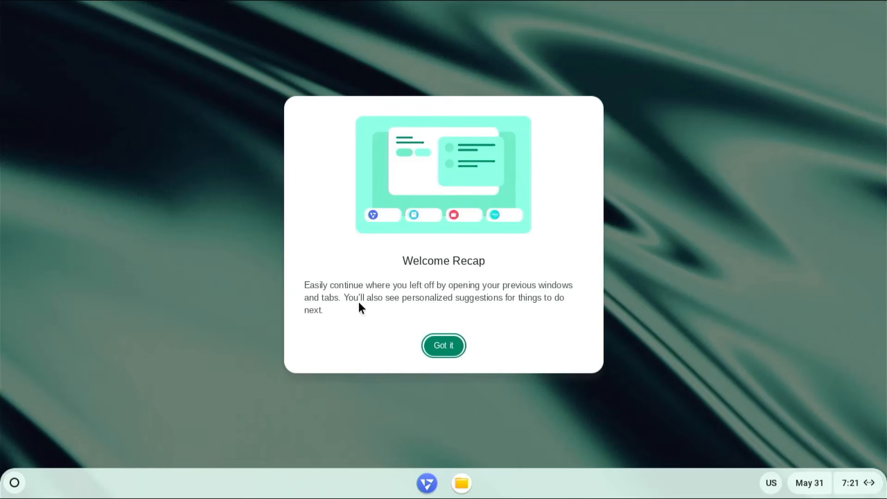
left_click(441, 346)
left_click(441, 347)
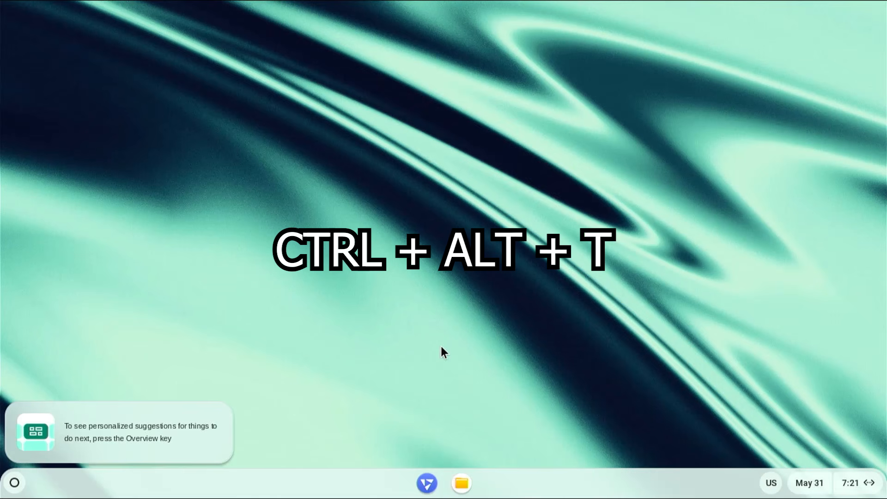
Step: Open the crosh developer shell, enter the Bash shell with "shell", and switch to root with "sudo -i"
key("ctrl+alt+t")
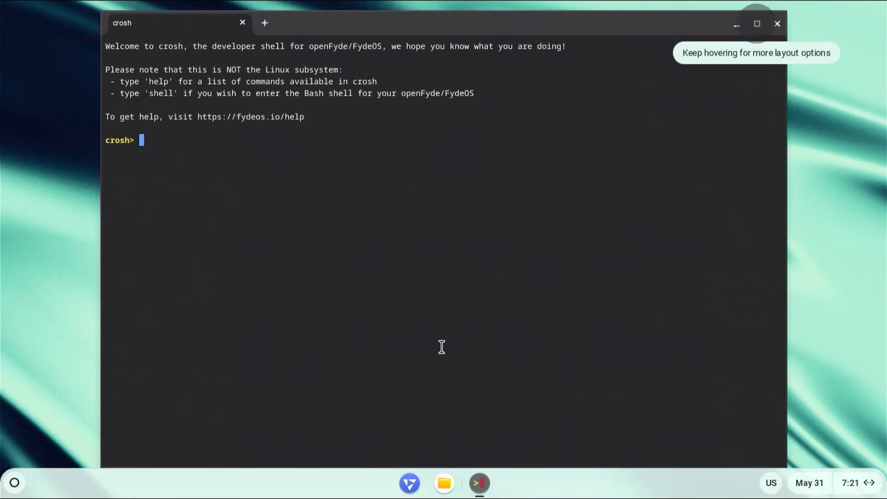
type("shell")
key("Return")
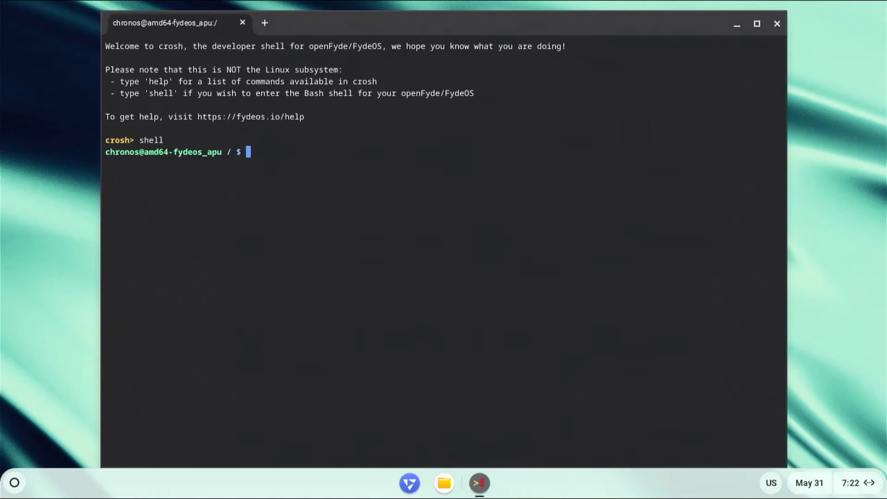
type("sudo -i")
key("Return")
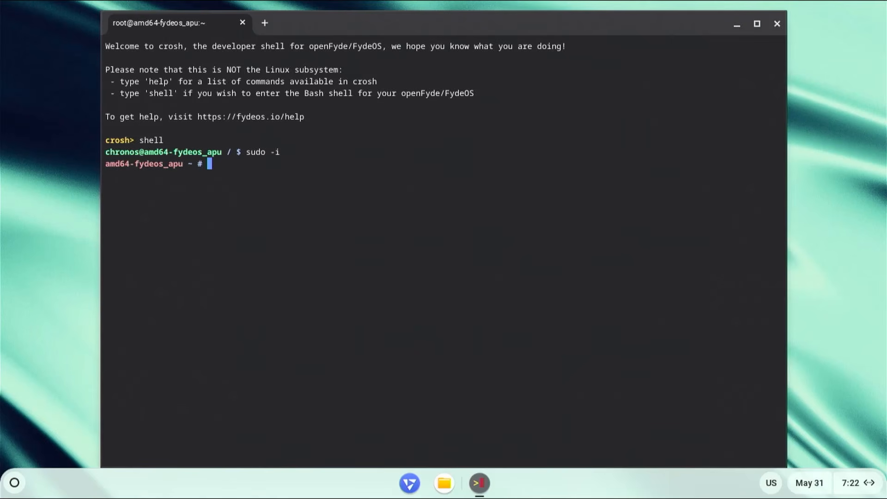
Step: Disable root filesystem verification by running "/usr/sbin/crossystem_mode-switch.sh disable-rootfs-verification"
type("/usr/sbin/cros")
key("Tab")
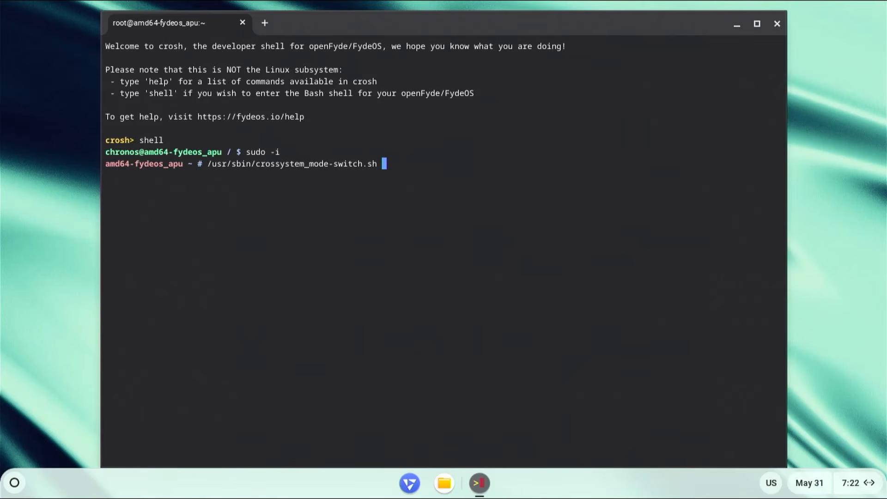
type("disable-rootfs")
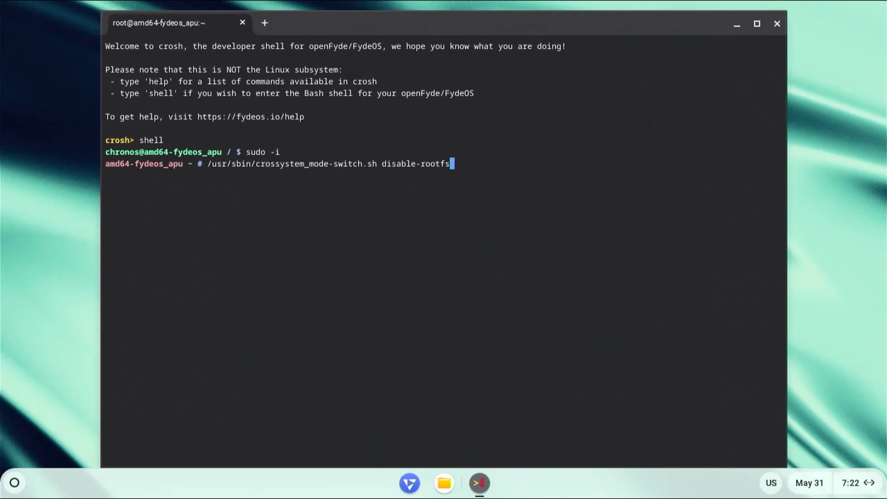
type("-verification")
key("Return")
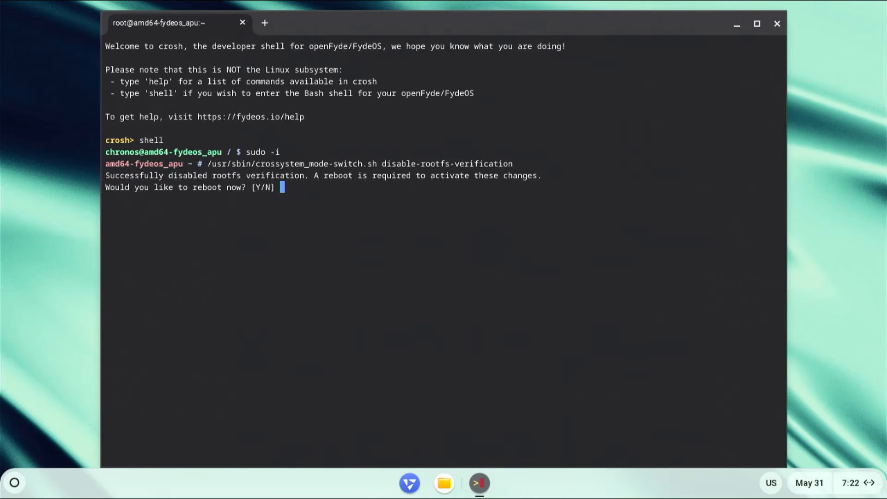
Step: Answer "y" to reboot, boot FydeOS again from the boot menu, and decline reopening the previous windows
type("y")
key("Return")
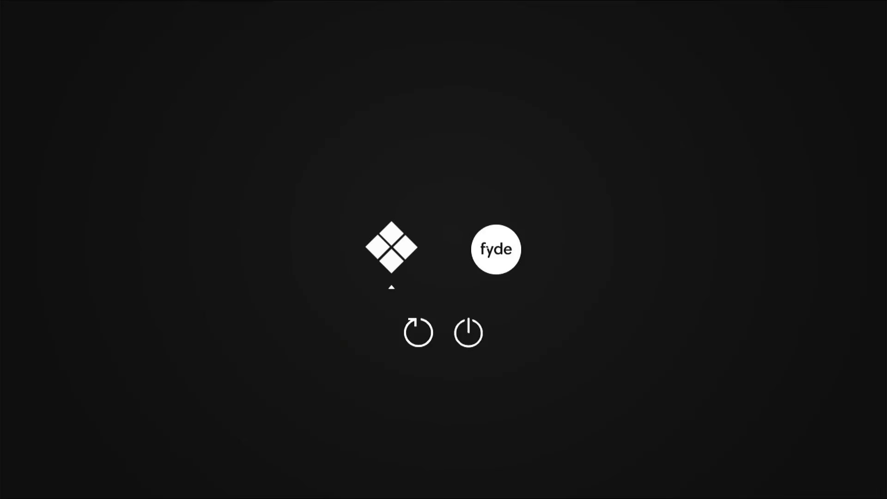
key("Right")
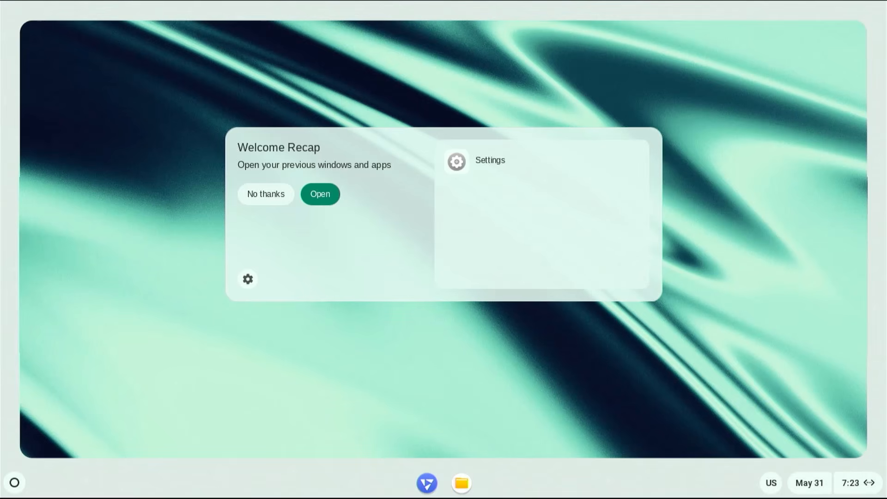
left_click(268, 199)
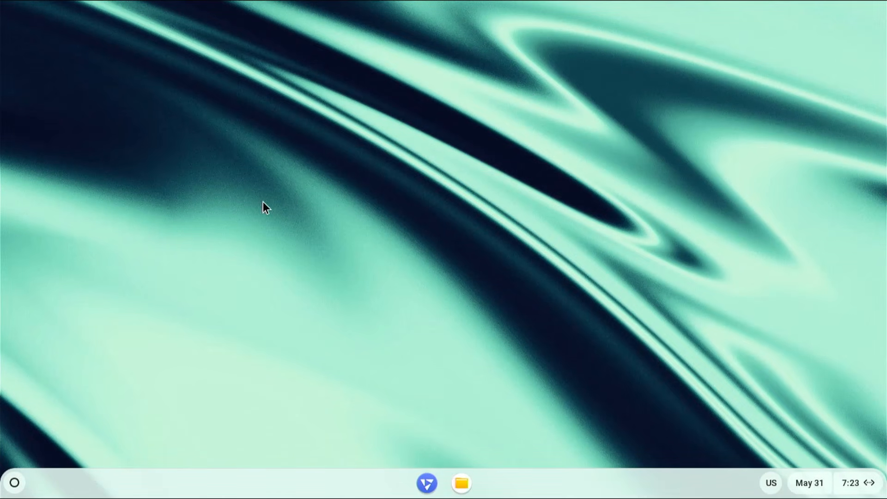
Step: Add the Configure Open GApps app from the Made by FydeOS section of the FydeOS App Store
left_click(15, 482)
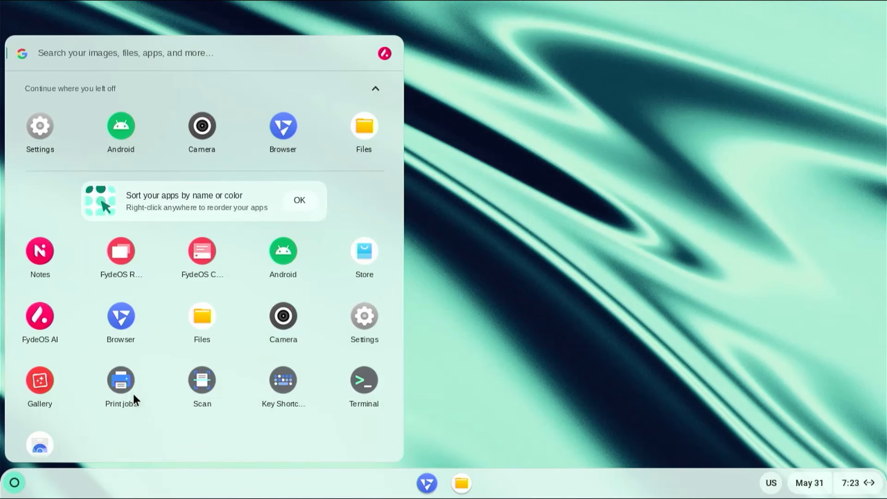
left_click(363, 262)
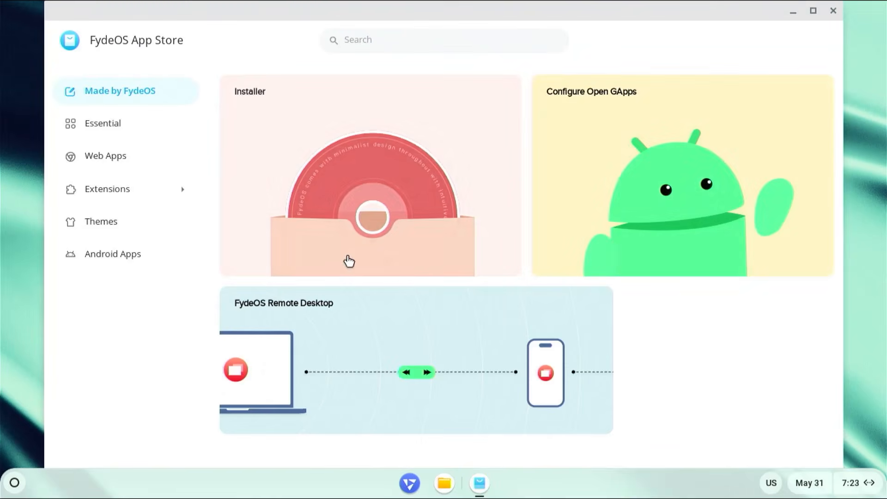
left_click(580, 175)
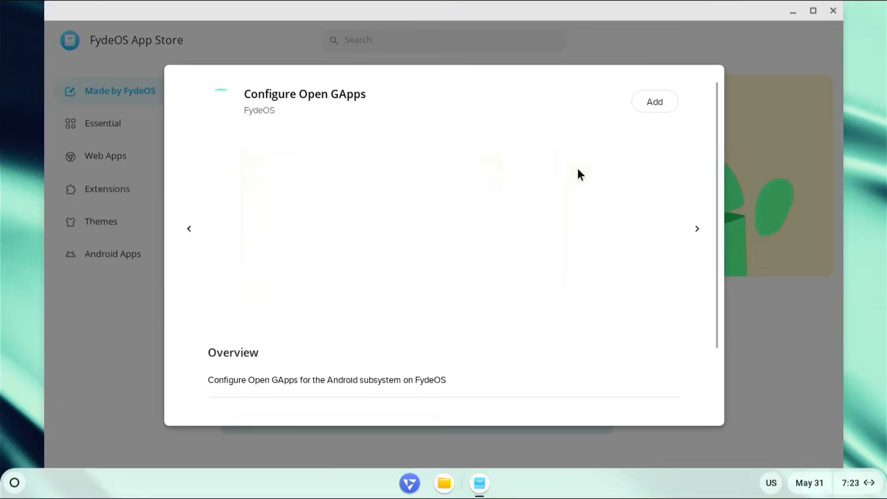
left_click(656, 101)
left_click(550, 275)
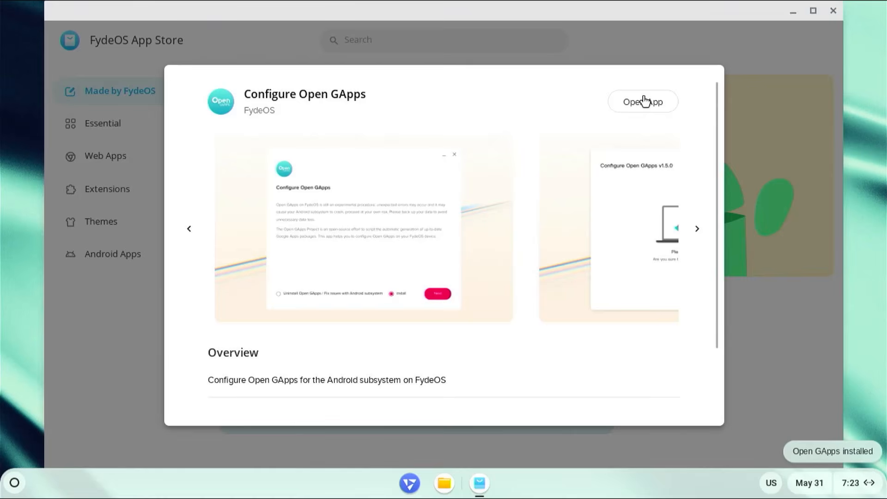
Step: Launch Configure Open GApps, agree with the EULA, keep the Install option, and confirm the Open GApps installation
left_click(644, 101)
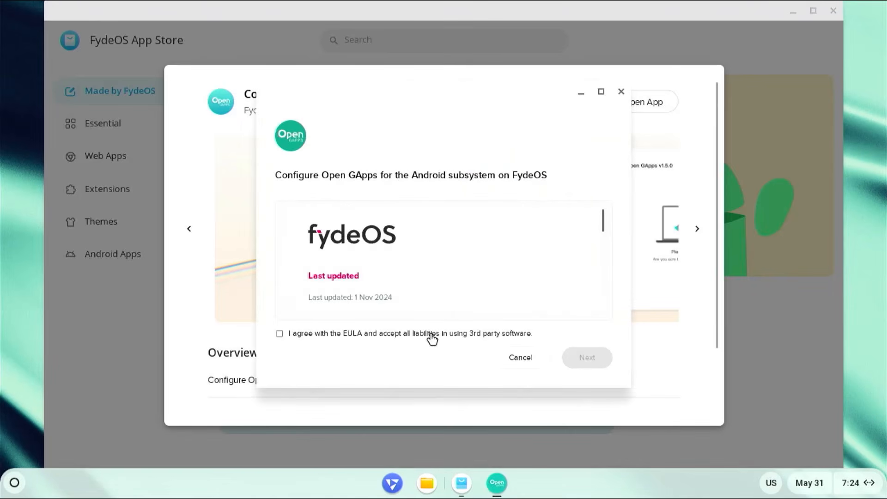
left_click(432, 339)
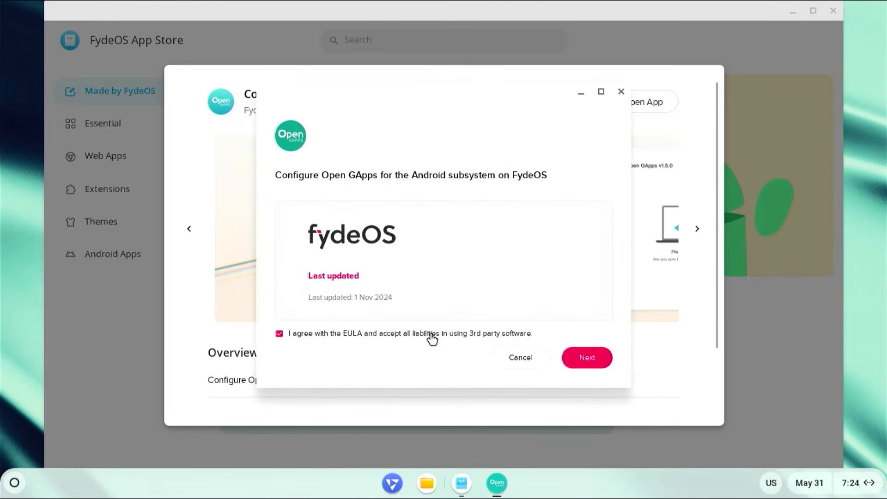
left_click(595, 363)
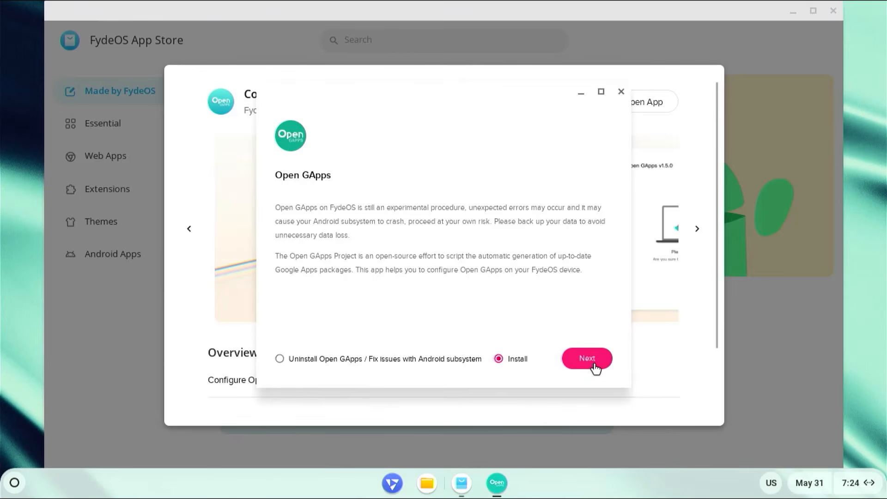
left_click(595, 364)
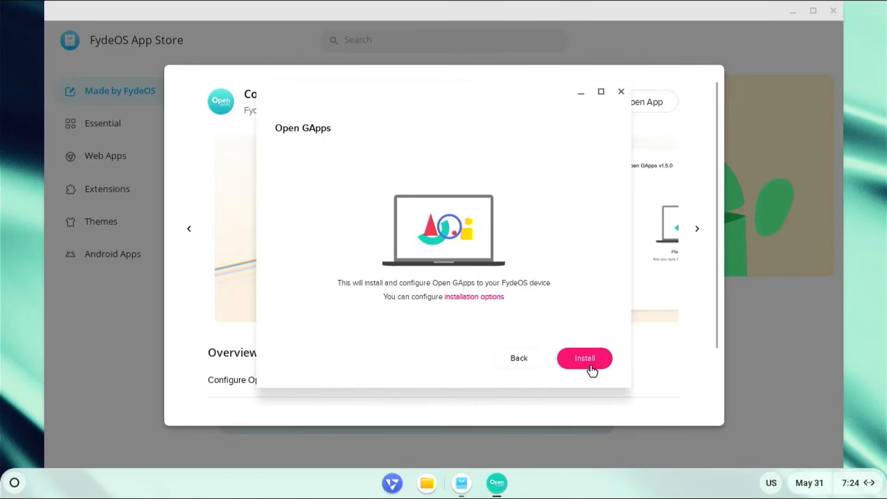
left_click(585, 360)
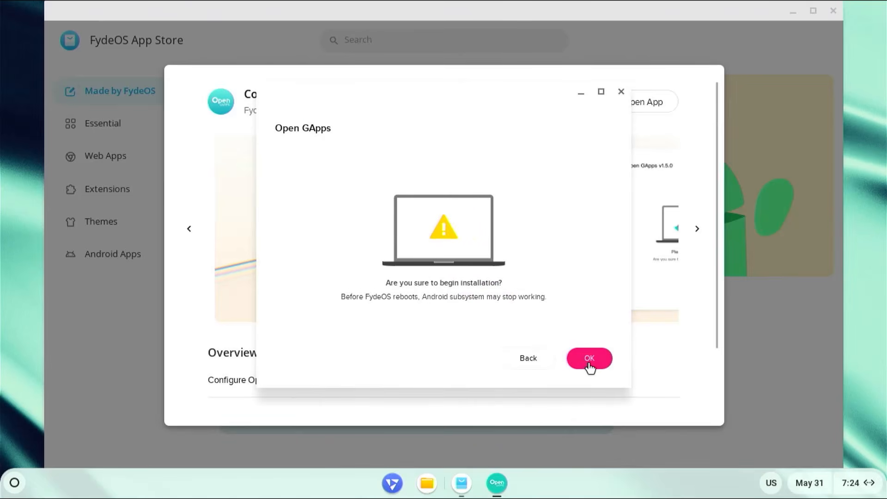
left_click(590, 368)
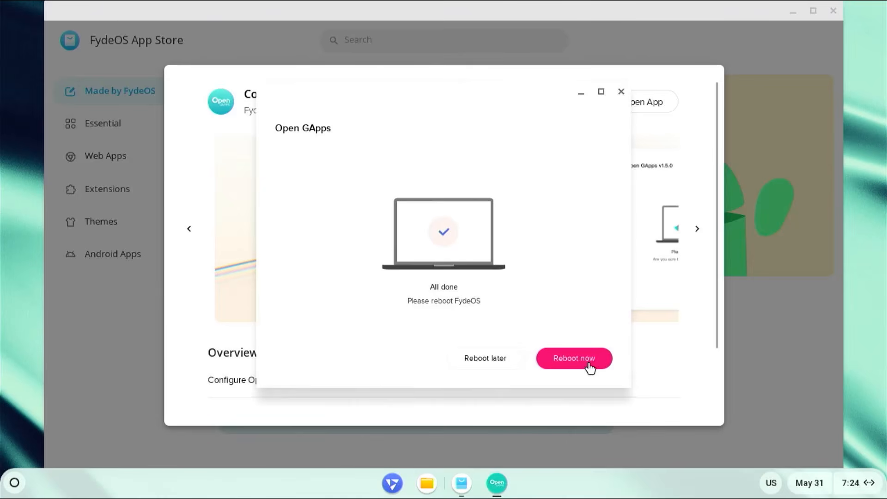
Step: Reboot immediately from the Open GApps installer, boot FydeOS from the boot menu, and decline reopening the previous apps
left_click(575, 358)
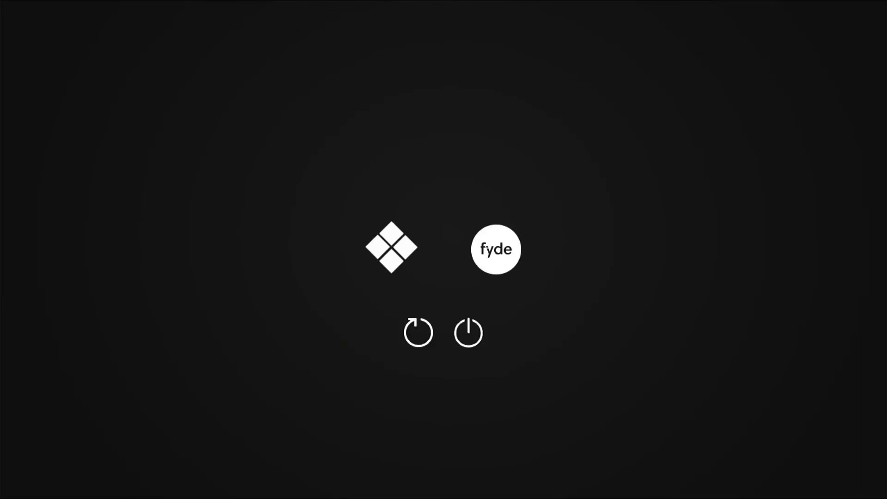
key("Down")
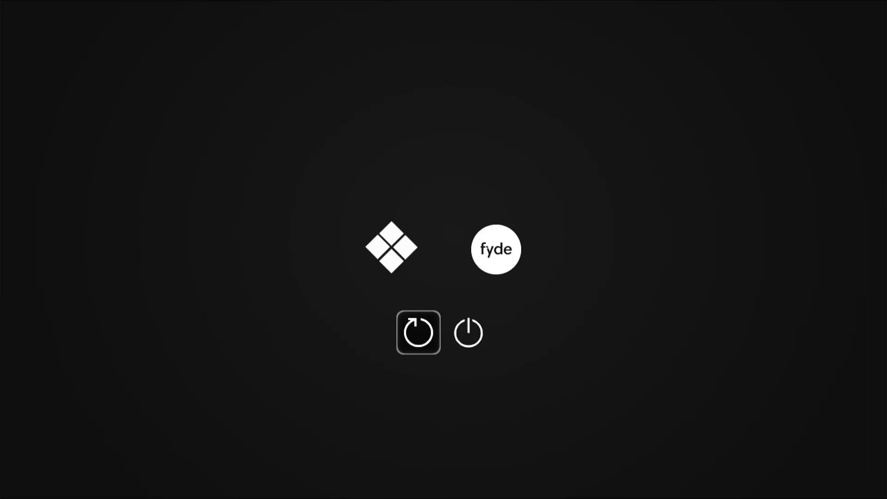
key("Up")
key("Right")
key("Return")
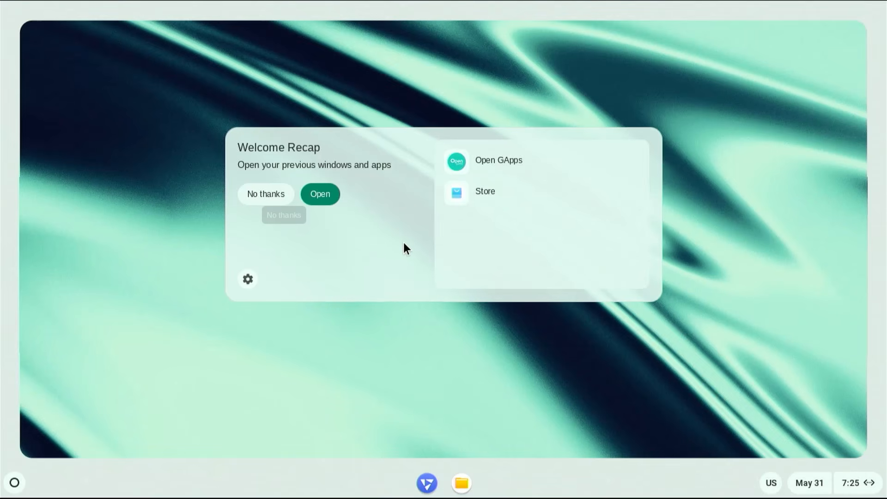
left_click(264, 196)
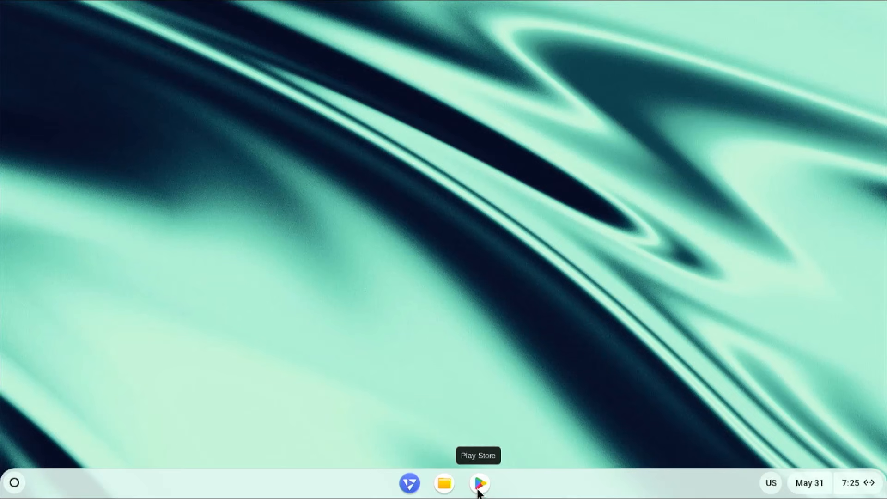
Step: Open the Play Store from the launcher and start signing in with a Google account
left_click(14, 483)
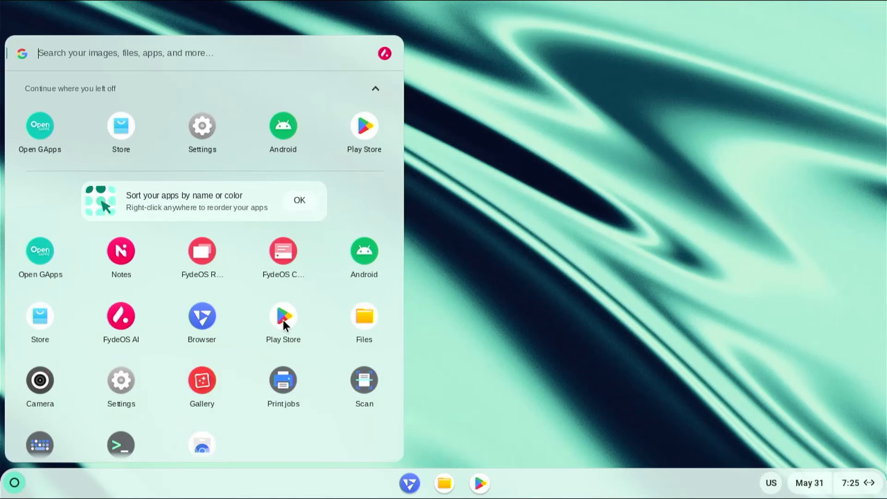
left_click(282, 316)
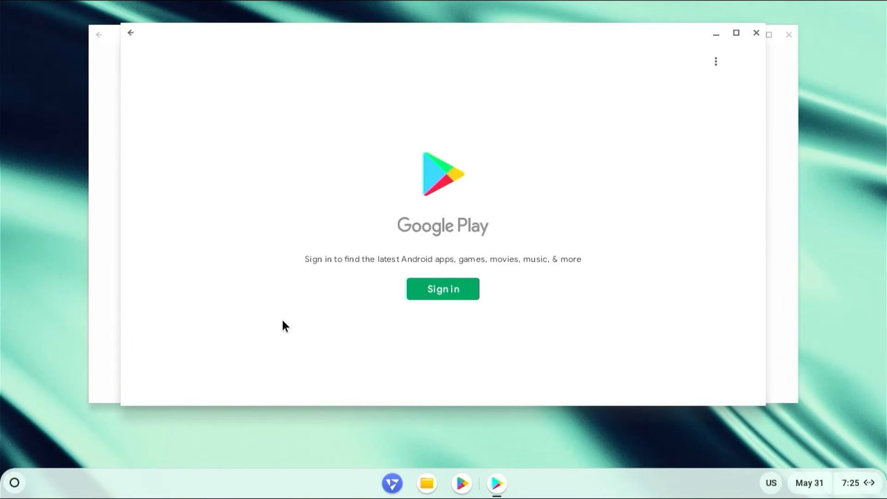
left_click(444, 289)
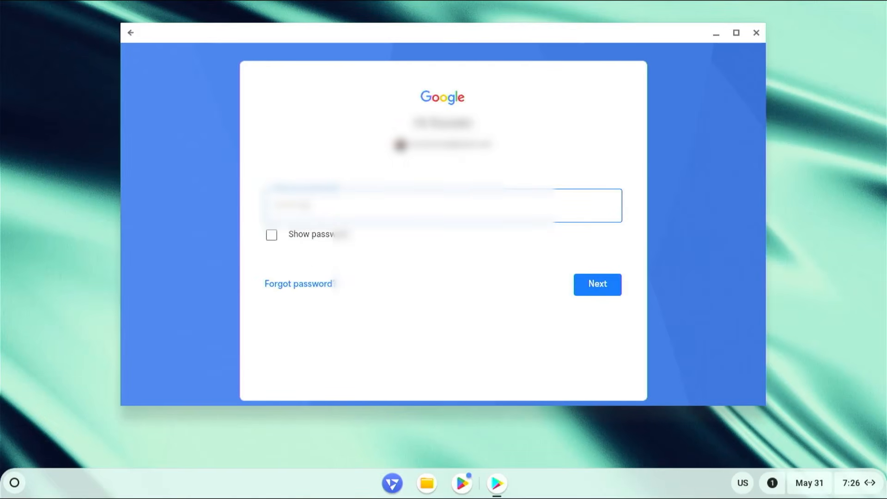